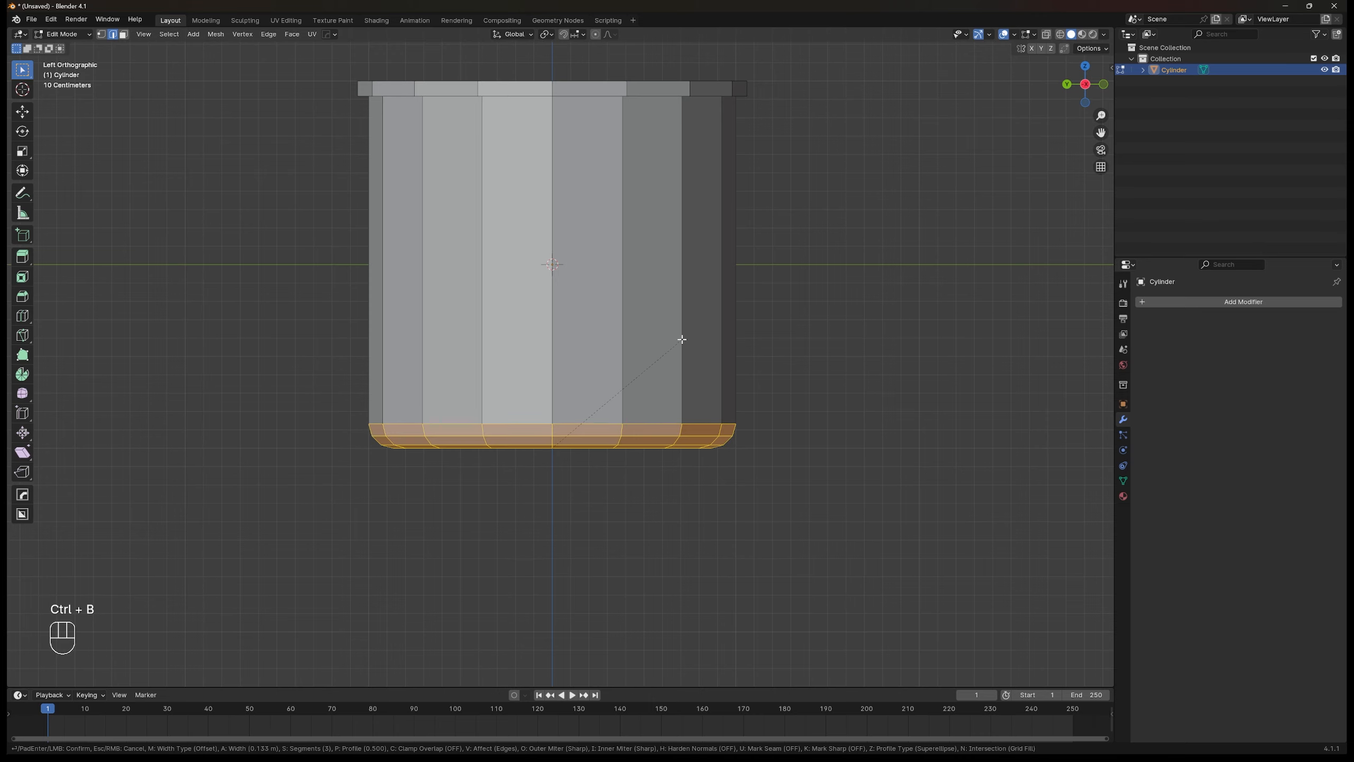
# Step: Bevel the cylinder's bottom edge loop with 3 segments and a width of about 0.13 m
pyautogui.click(684, 339)
pyautogui.moveTo(671, 366); pyautogui.dragTo(603, 383, button='middle')
pyautogui.press('Tab')
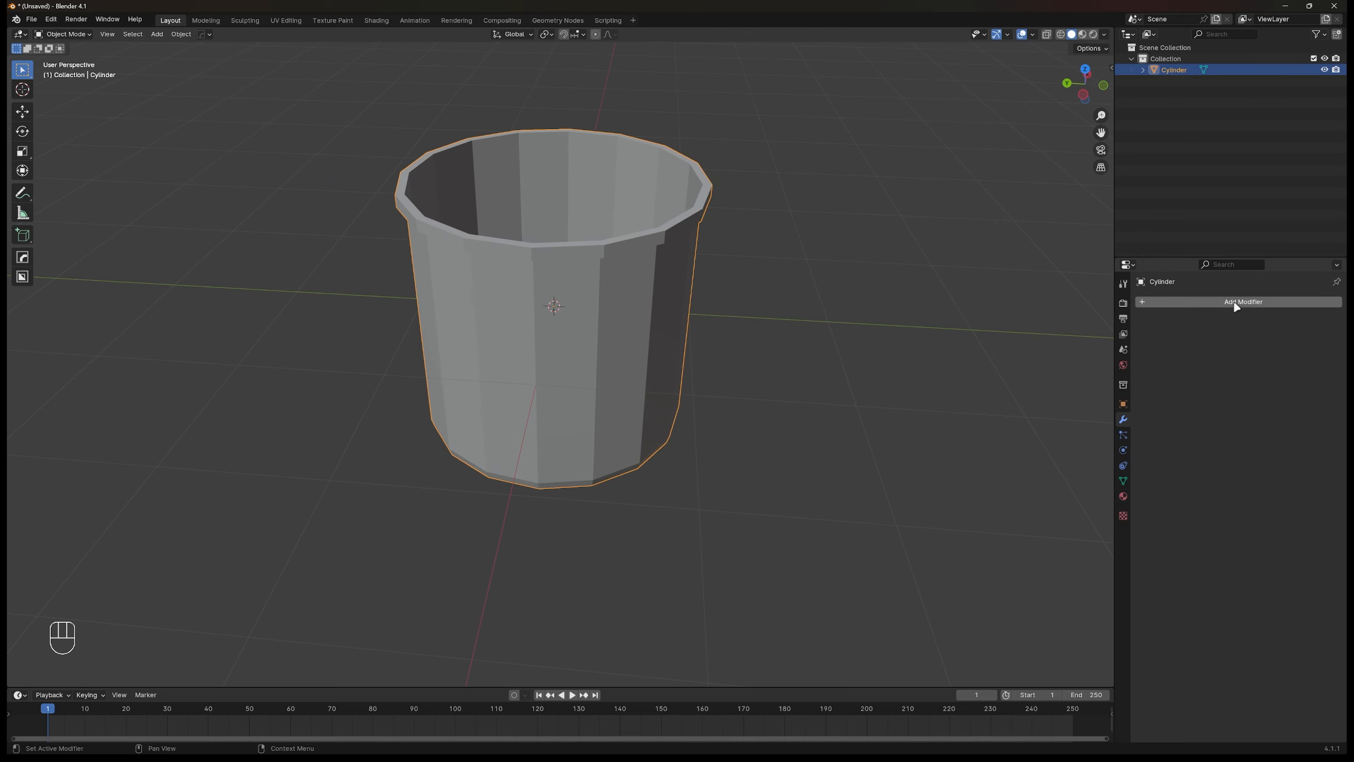
# Step: Add a Solidify modifier to the cylinder and set its thickness to 0.025 m
pyautogui.click(1236, 303)
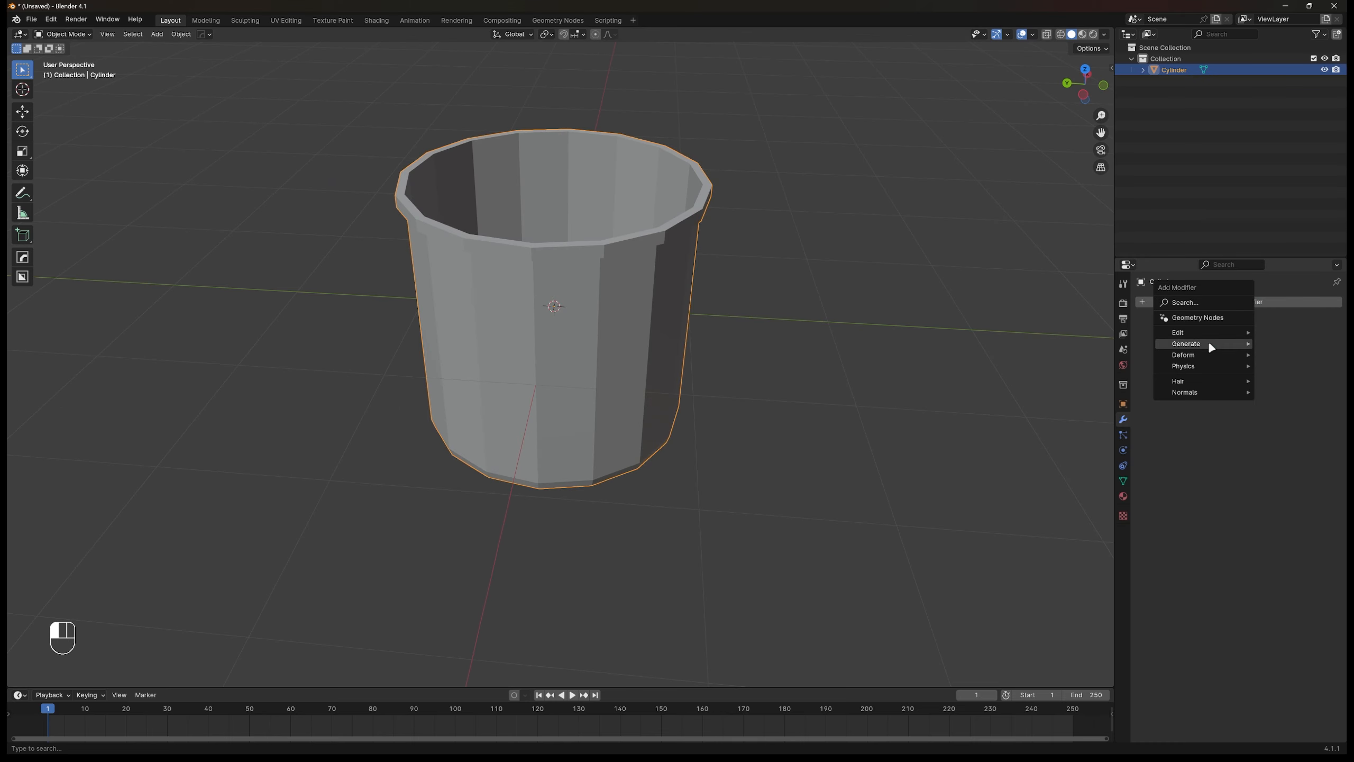
pyautogui.moveTo(1209, 341)
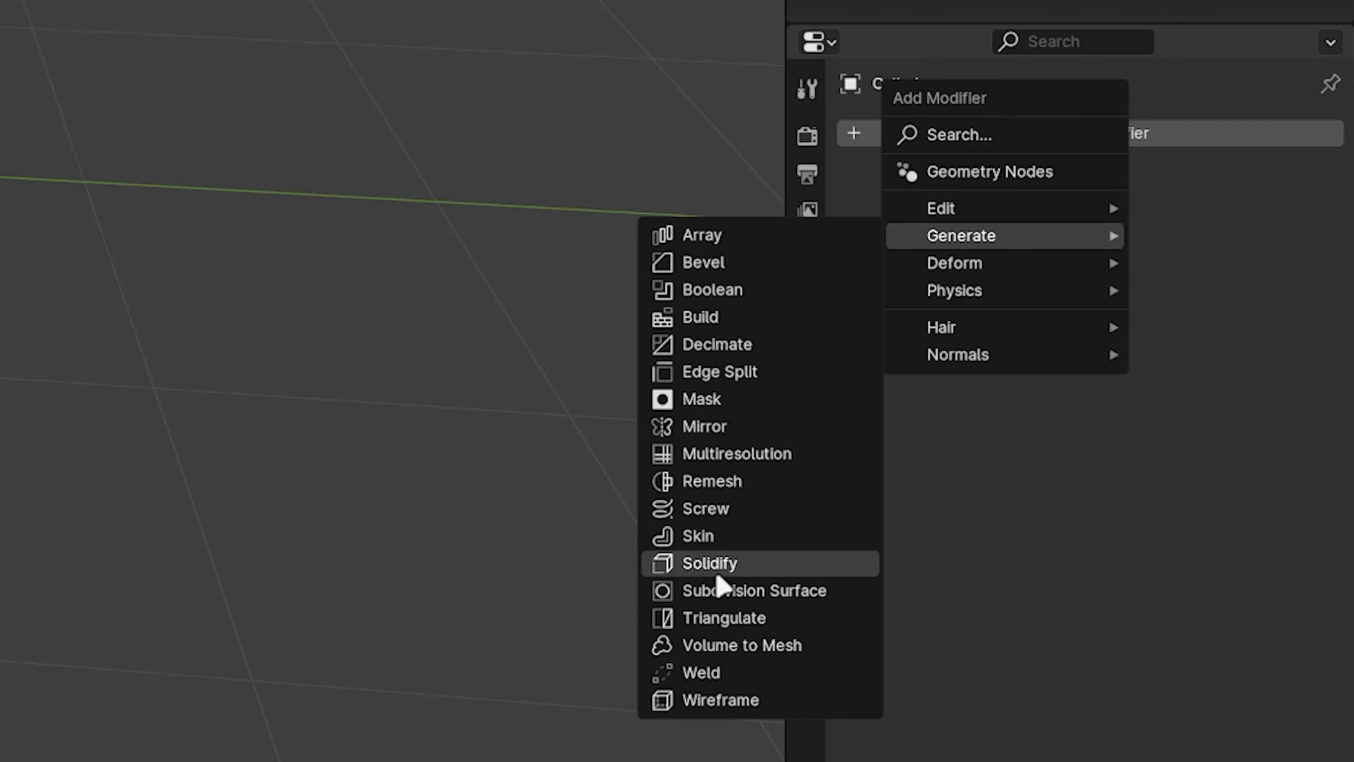
pyautogui.click(717, 572)
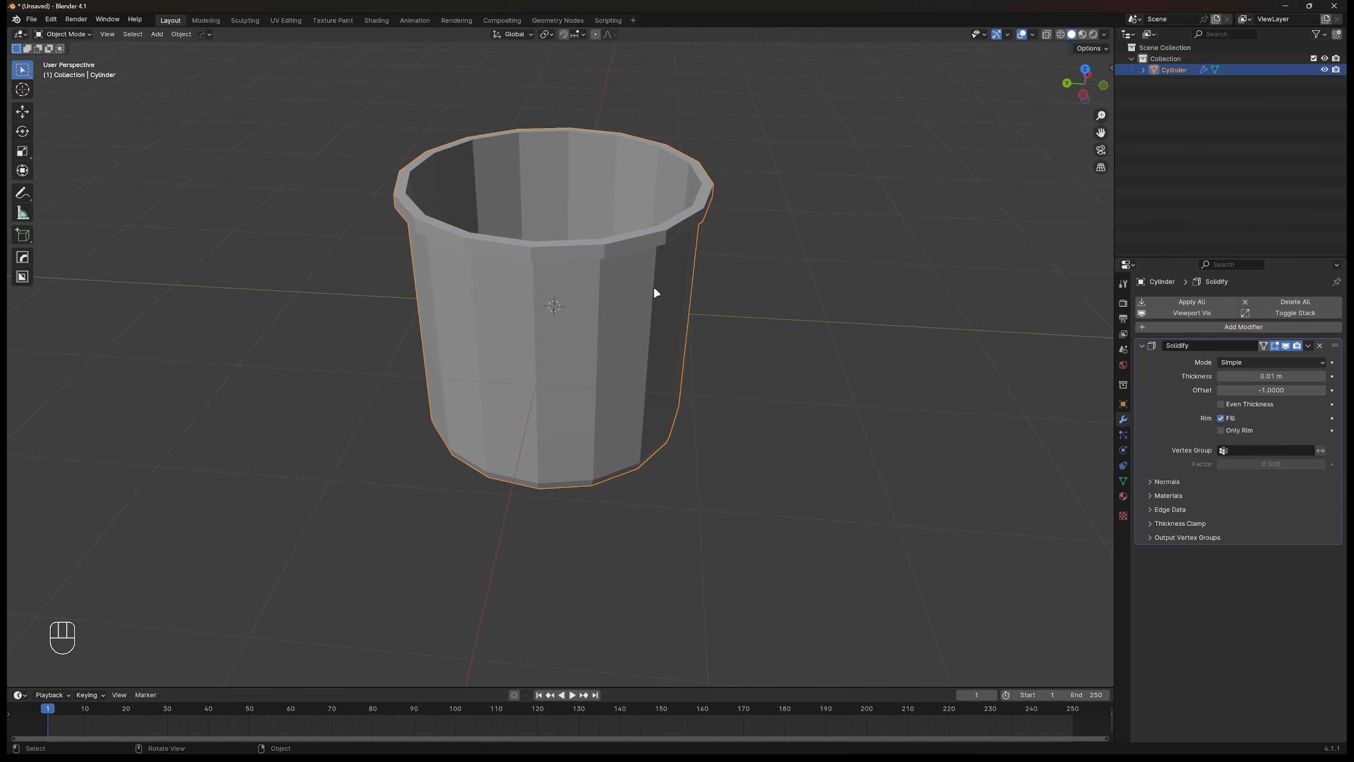
pyautogui.keyDown('alt'); pyautogui.moveTo(655, 290); pyautogui.dragTo(571, 257, button='middle'); pyautogui.keyUp('alt')
pyautogui.moveTo(1271, 377)
pyautogui.mouseDown()
pyautogui.moveTo(1301, 376)
pyautogui.moveTo(1272, 376)
pyautogui.mouseUp()
pyautogui.moveTo(659, 306); pyautogui.dragTo(666, 229, button='middle')
pyautogui.keyDown('shift'); pyautogui.moveTo(666, 230); pyautogui.dragTo(671, 270, button='middle'); pyautogui.keyUp('shift')
pyautogui.scroll(3, 671, 269)
pyautogui.keyDown('shift'); pyautogui.moveTo(1272, 376); pyautogui.dragTo(1263, 377); pyautogui.keyUp('shift')
# Step: Add a level 2 Subdivision modifier to the cylinder and shade it smooth
pyautogui.moveTo(673, 368); pyautogui.dragTo(590, 434, button='middle')
pyautogui.scroll(-4, 617, 472)
pyautogui.hotkey('ctrl', '2')
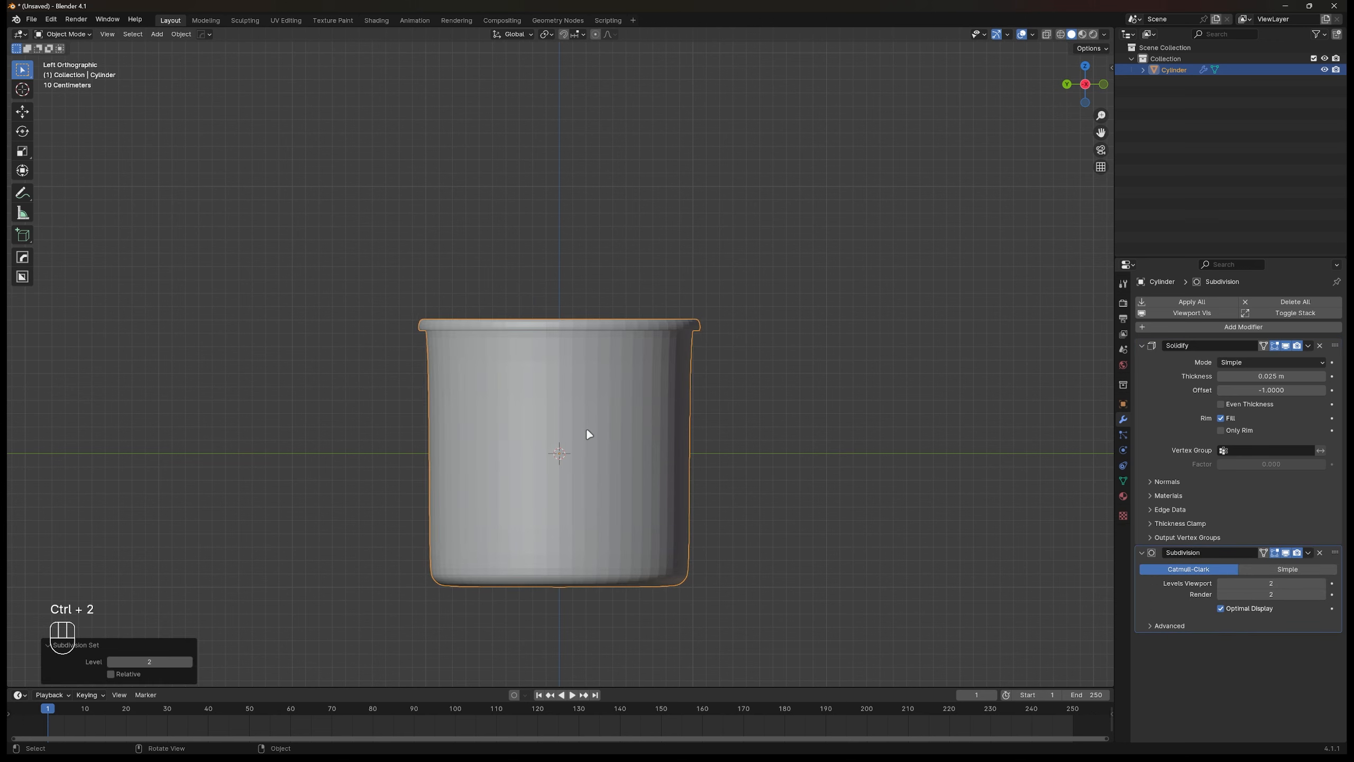
pyautogui.rightClick(596, 408)
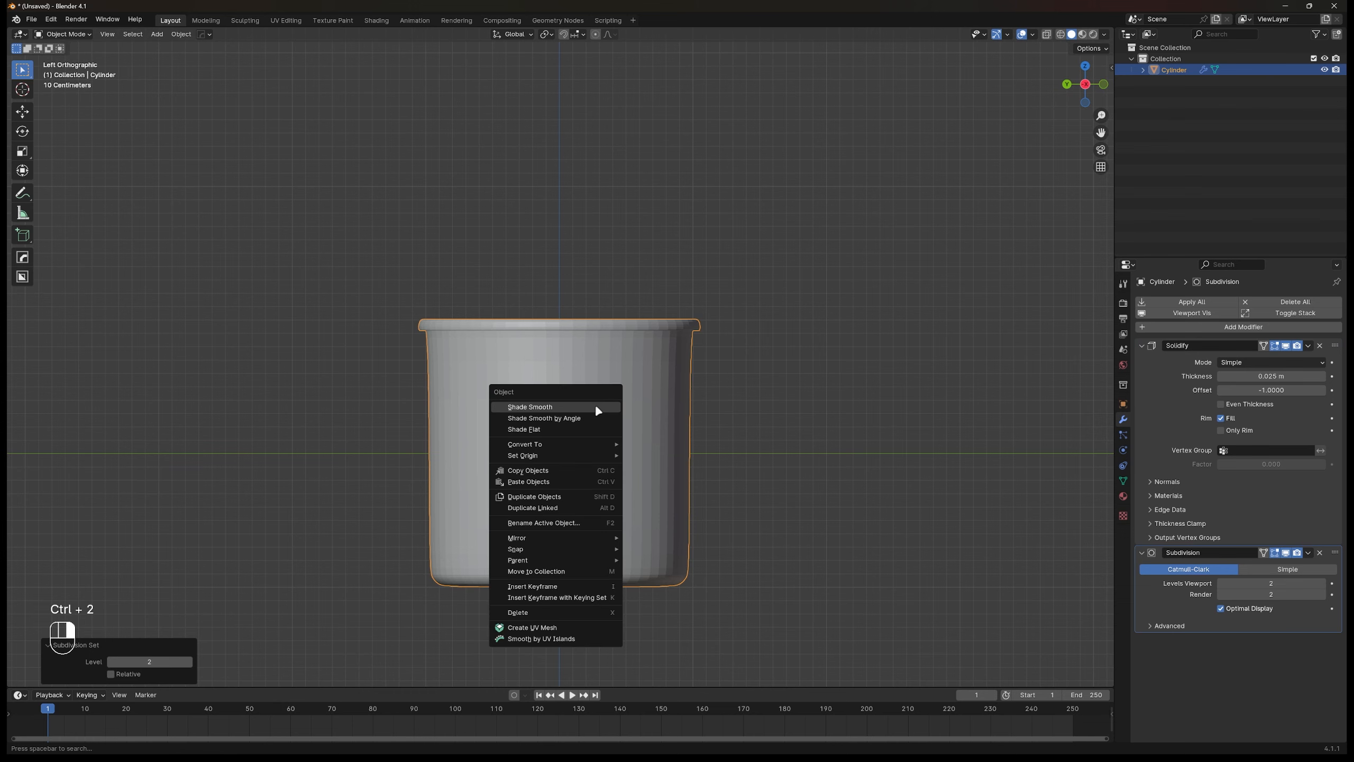
pyautogui.click(597, 410)
# Step: Add a horizontal edge loop around the wall and slide it down close to the rounded base
pyautogui.moveTo(589, 410); pyautogui.dragTo(555, 371, button='middle')
pyautogui.scroll(2, 559, 421)
pyautogui.press('Tab')
pyautogui.scroll(1, 556, 374)
pyautogui.hotkey('ctrl', 'r')
pyautogui.click(554, 405)
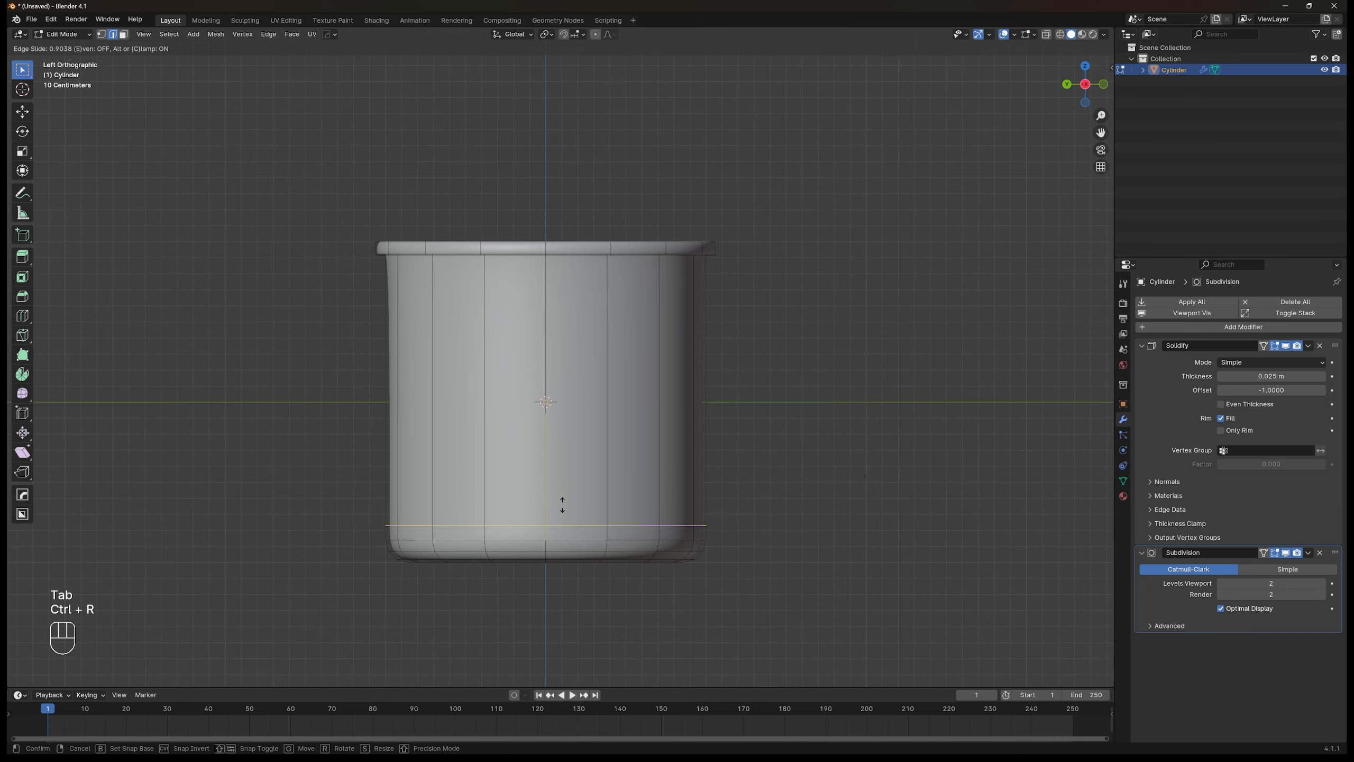
pyautogui.click(560, 499)
pyautogui.press('Tab')
# Step: Inset the bottom face of the cup slightly to tighten its rounded edge
pyautogui.moveTo(558, 494); pyautogui.dragTo(587, 411, button='middle')
pyautogui.scroll(2, 574, 394)
pyautogui.press('Tab')
pyautogui.click(587, 412)
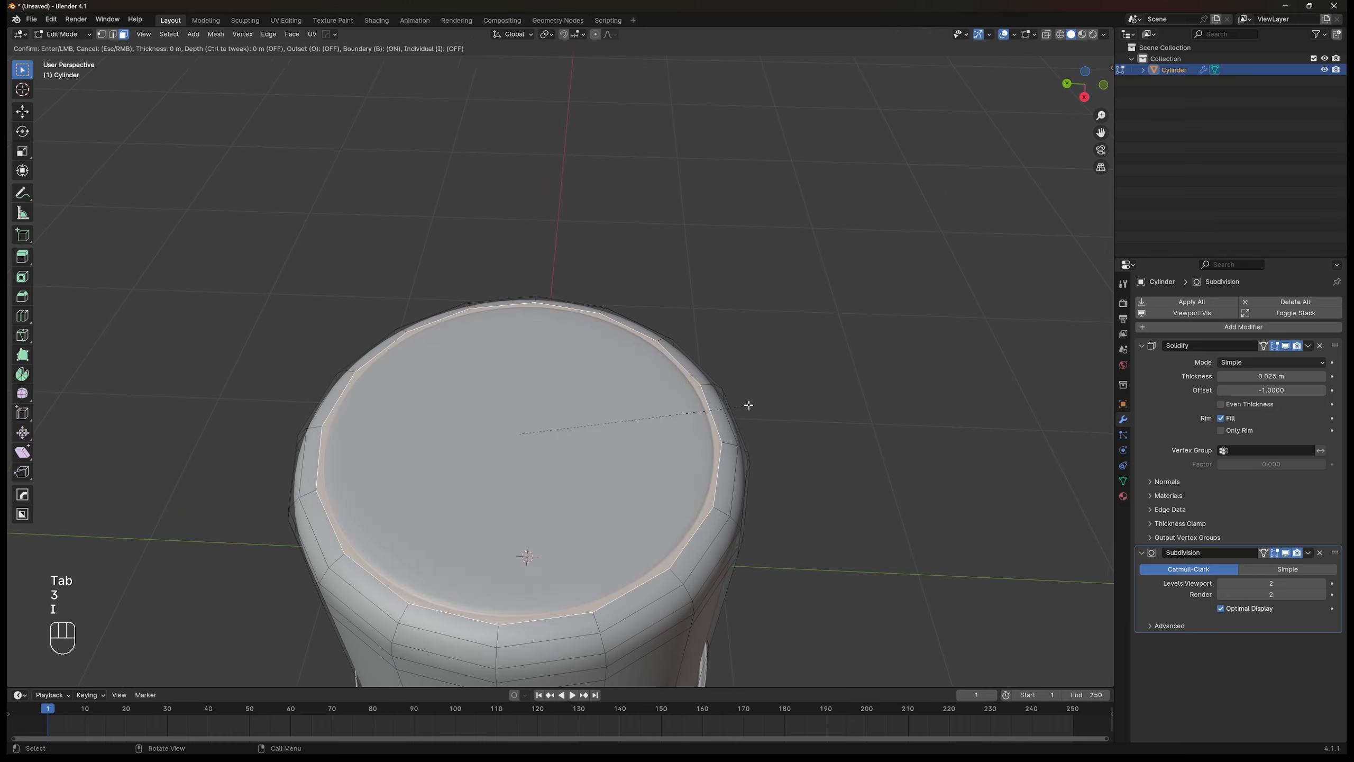
pyautogui.press('i')
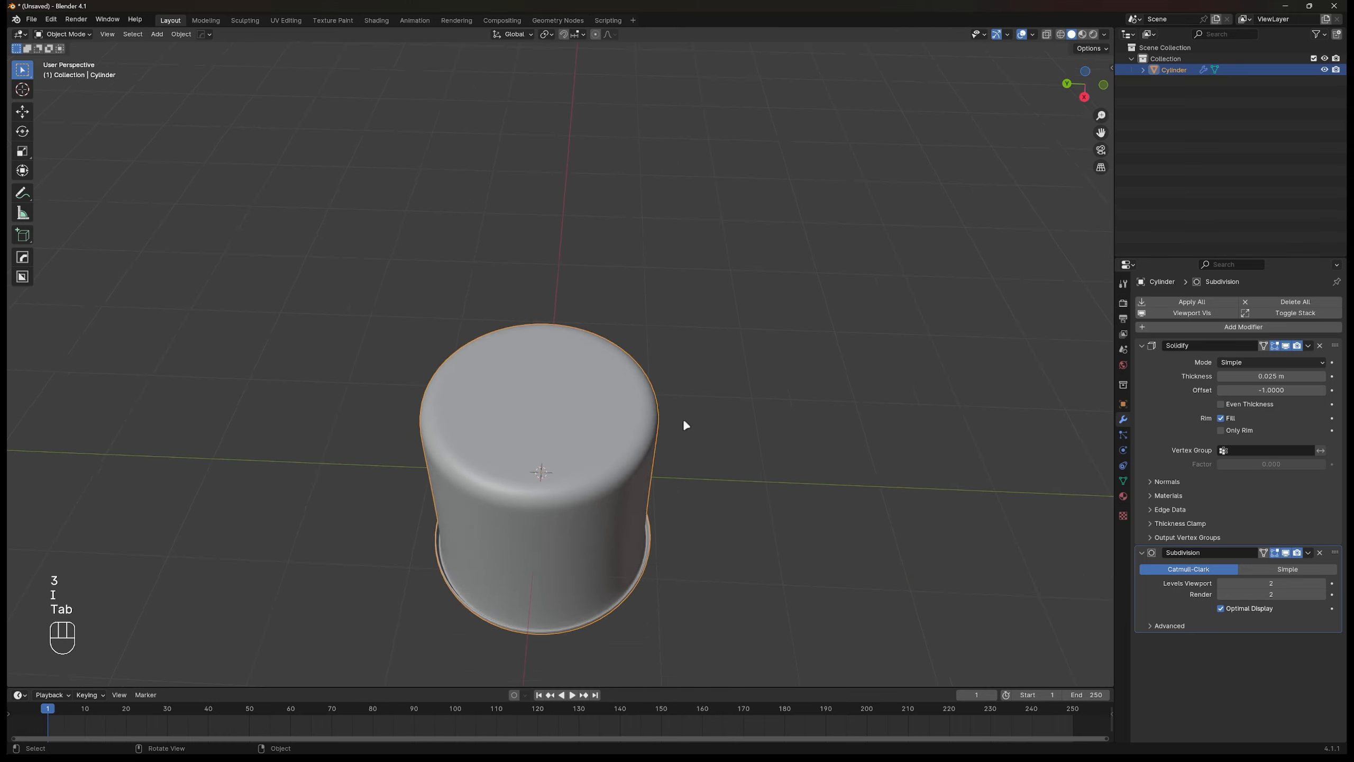
# Step: Bevel the edge loops along the cup's upper rim with one segment, about 0.02 m wide
pyautogui.scroll(3, 683, 421)
pyautogui.moveTo(683, 421); pyautogui.dragTo(640, 437, button='middle')
pyautogui.press('Tab')
pyautogui.press('2')
pyautogui.keyDown('alt'); pyautogui.click(687, 473); pyautogui.keyUp('alt')
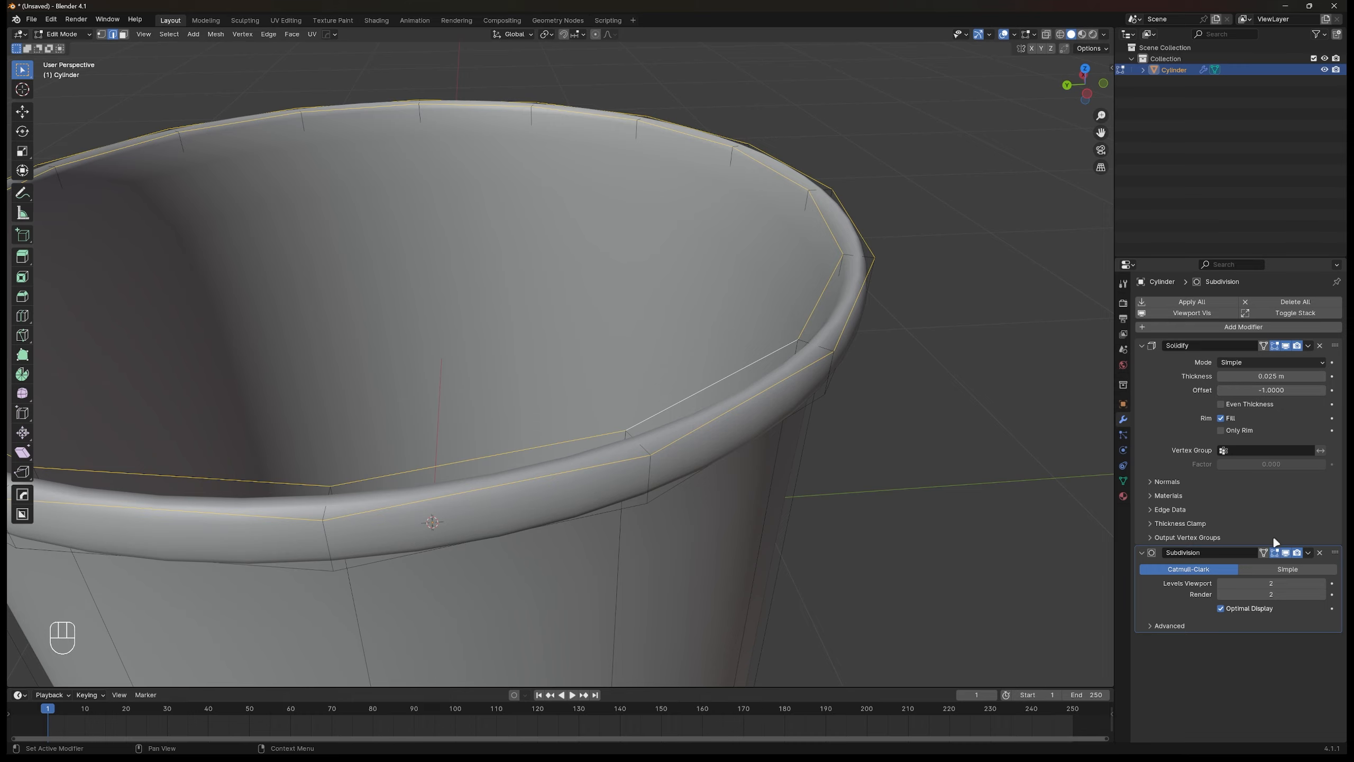
pyautogui.click(1275, 553)
pyautogui.click(1264, 346)
pyautogui.hotkey('ctrl', 'z')
pyautogui.hotkey('ctrl', 'b')
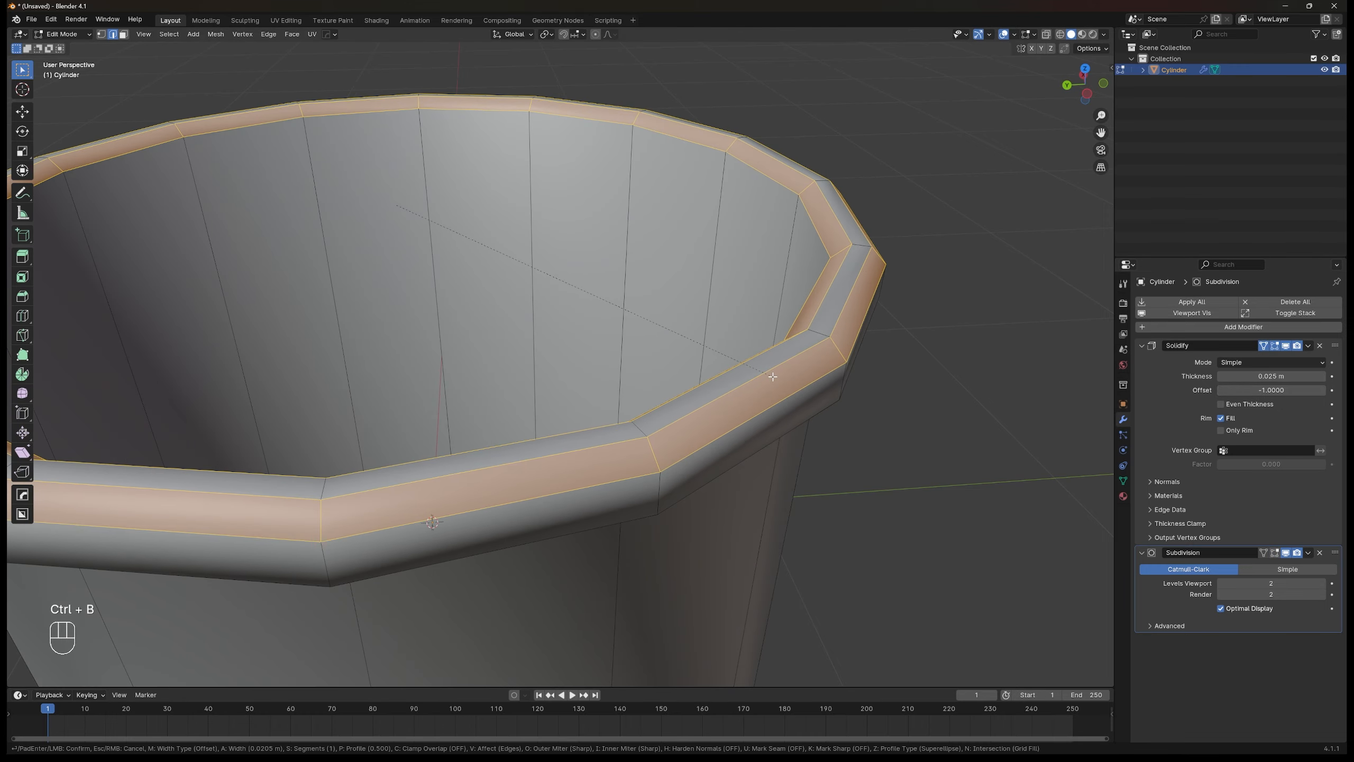
pyautogui.press('Tab')
pyautogui.scroll(-3, 766, 362)
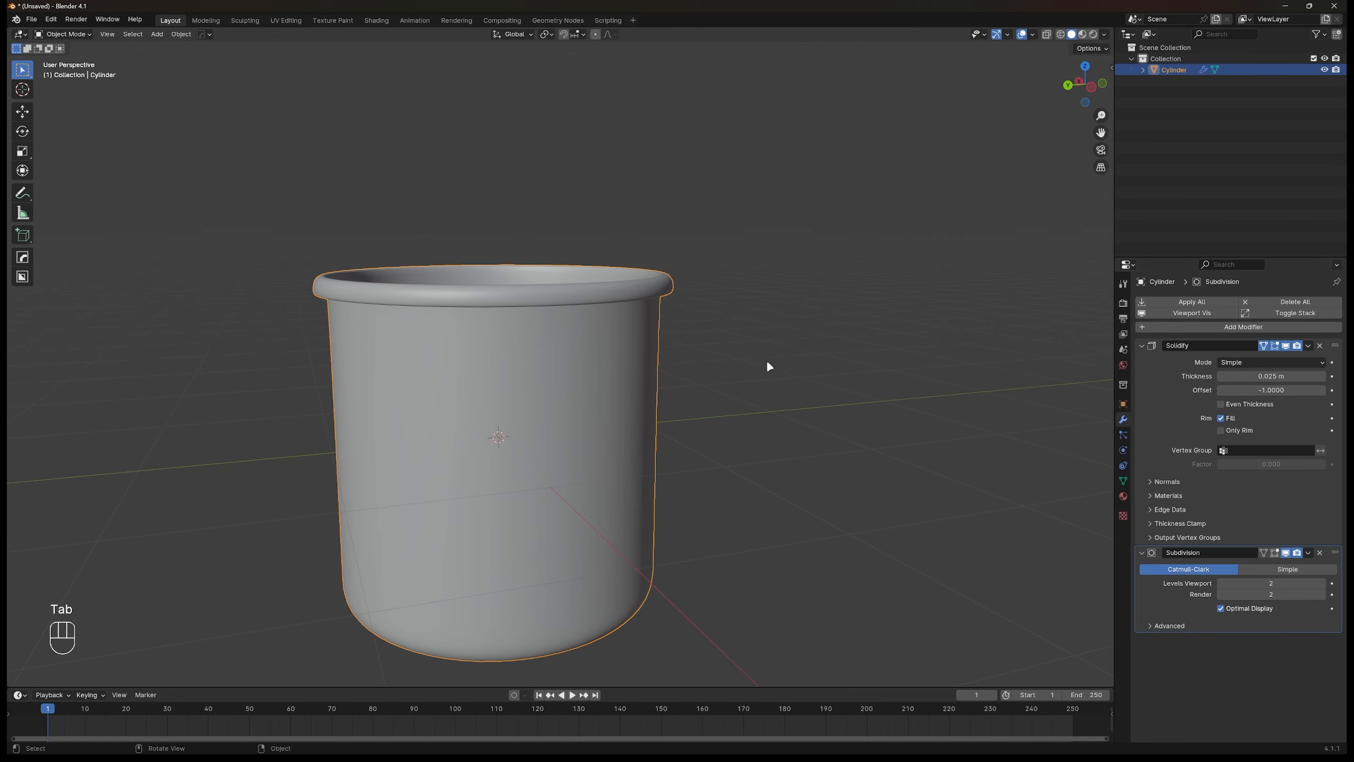
# Step: Turn on see-through display and add a horizontal edge loop around the cup's wall below the rim
pyautogui.moveTo(766, 362); pyautogui.dragTo(677, 357, button='middle')
pyautogui.scroll(4, 582, 284)
pyautogui.press('Tab')
pyautogui.press('Tab')
pyautogui.scroll(-3, 582, 284)
pyautogui.moveTo(582, 284); pyautogui.dragTo(529, 325, button='middle')
pyautogui.hotkey('alt', 'z')
pyautogui.press('Tab')
pyautogui.scroll(2, 582, 357)
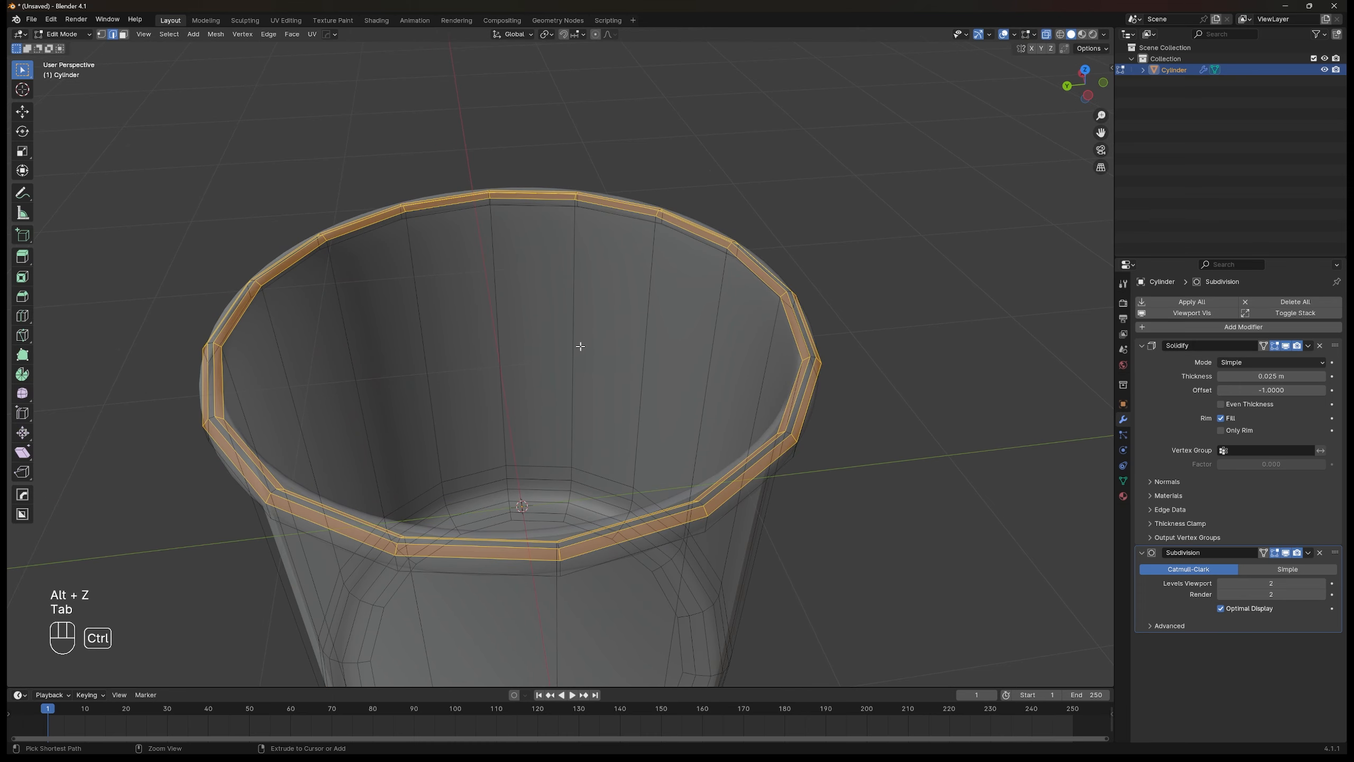
pyautogui.hotkey('ctrl', 'r')
pyautogui.click(576, 315)
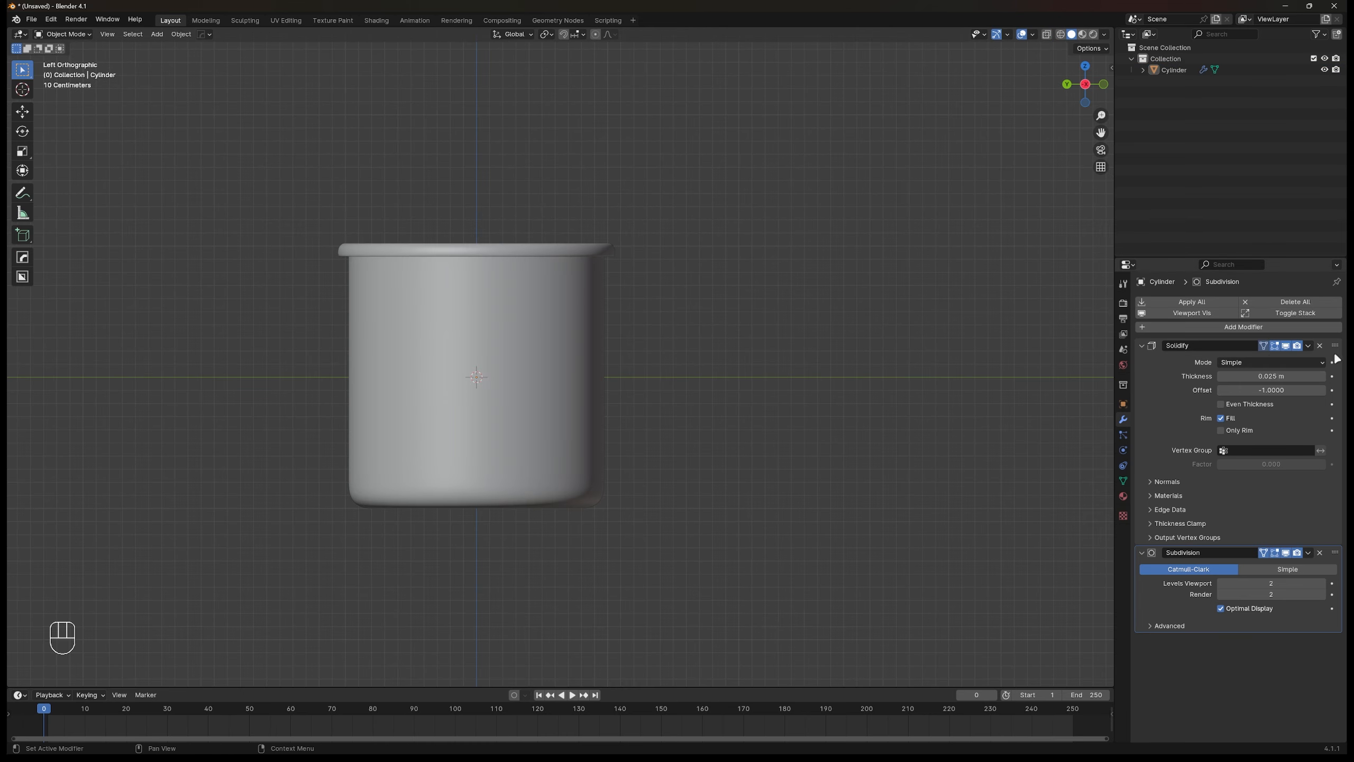
# Step: Apply the cup's Solidify modifier and delete the extra object from the scene
pyautogui.click(1308, 346)
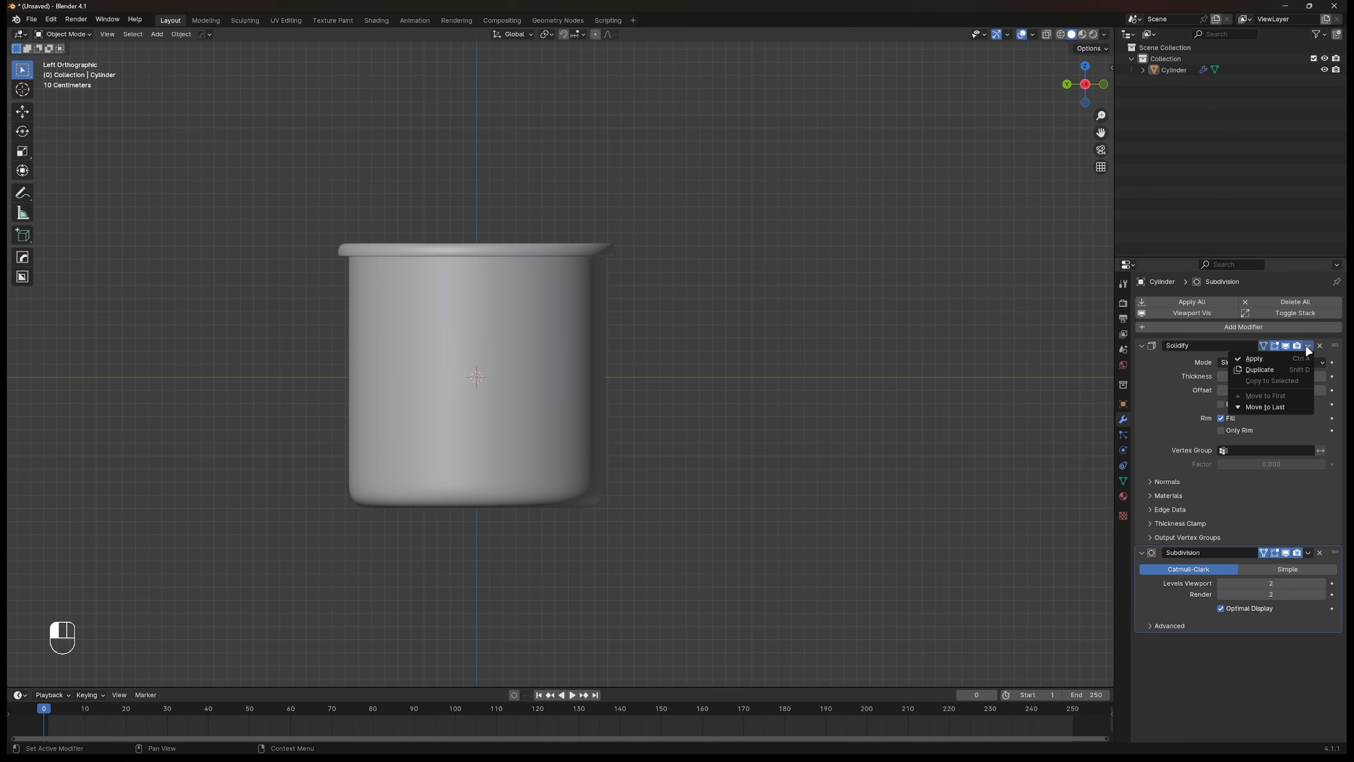
pyautogui.click(1301, 358)
pyautogui.press('KP_1')
pyautogui.press('Delete')
pyautogui.press('Delete')
# Step: Add a Bézier circle curve and a path curve at the origin
pyautogui.hotkey('shift', 'a')
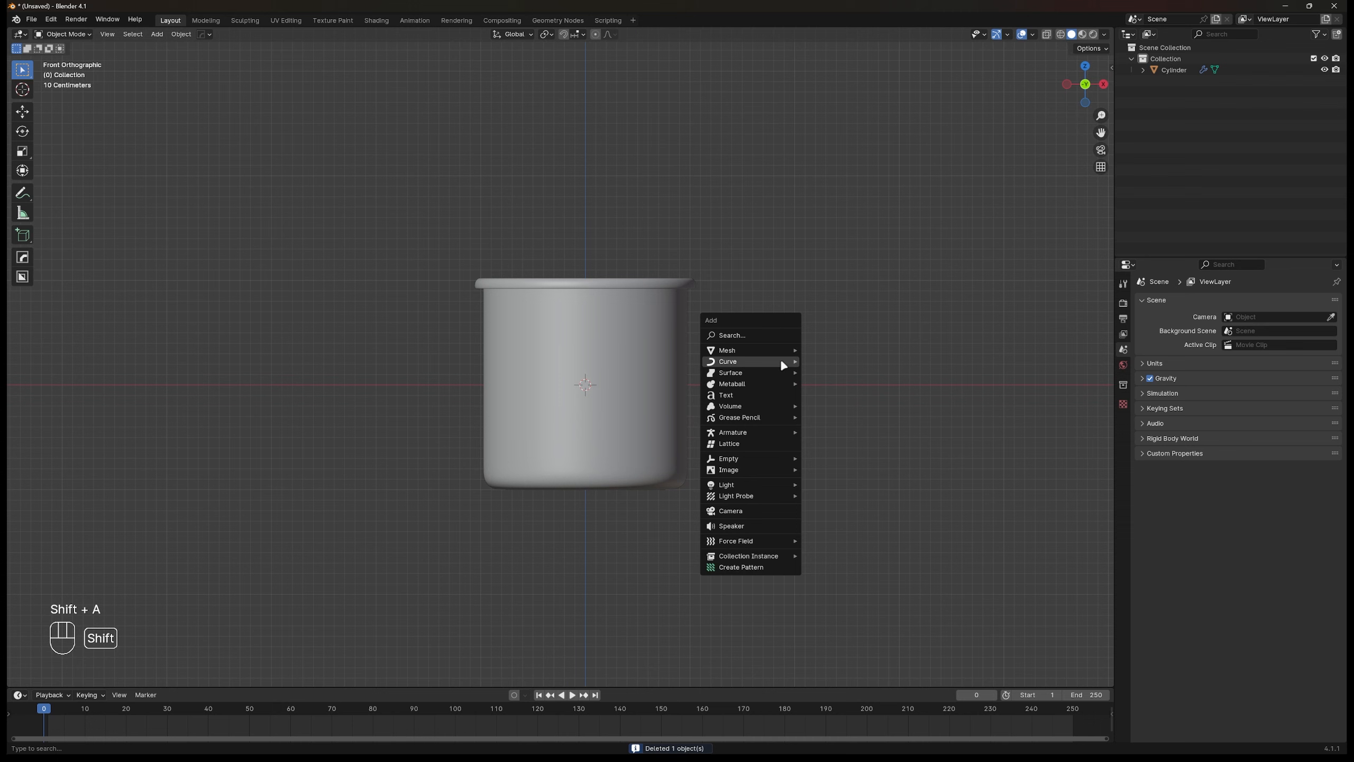
pyautogui.moveTo(783, 365)
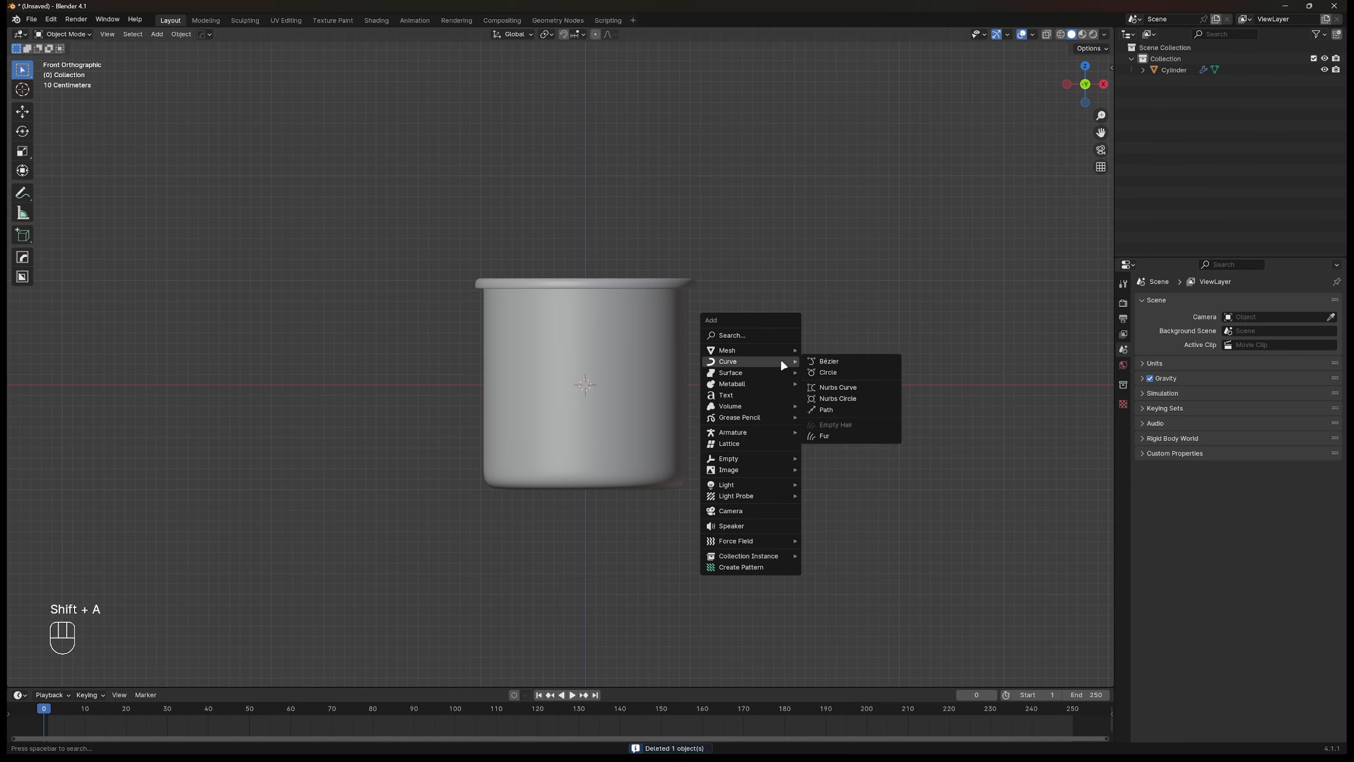
pyautogui.click(826, 373)
pyautogui.hotkey('shift', 'a')
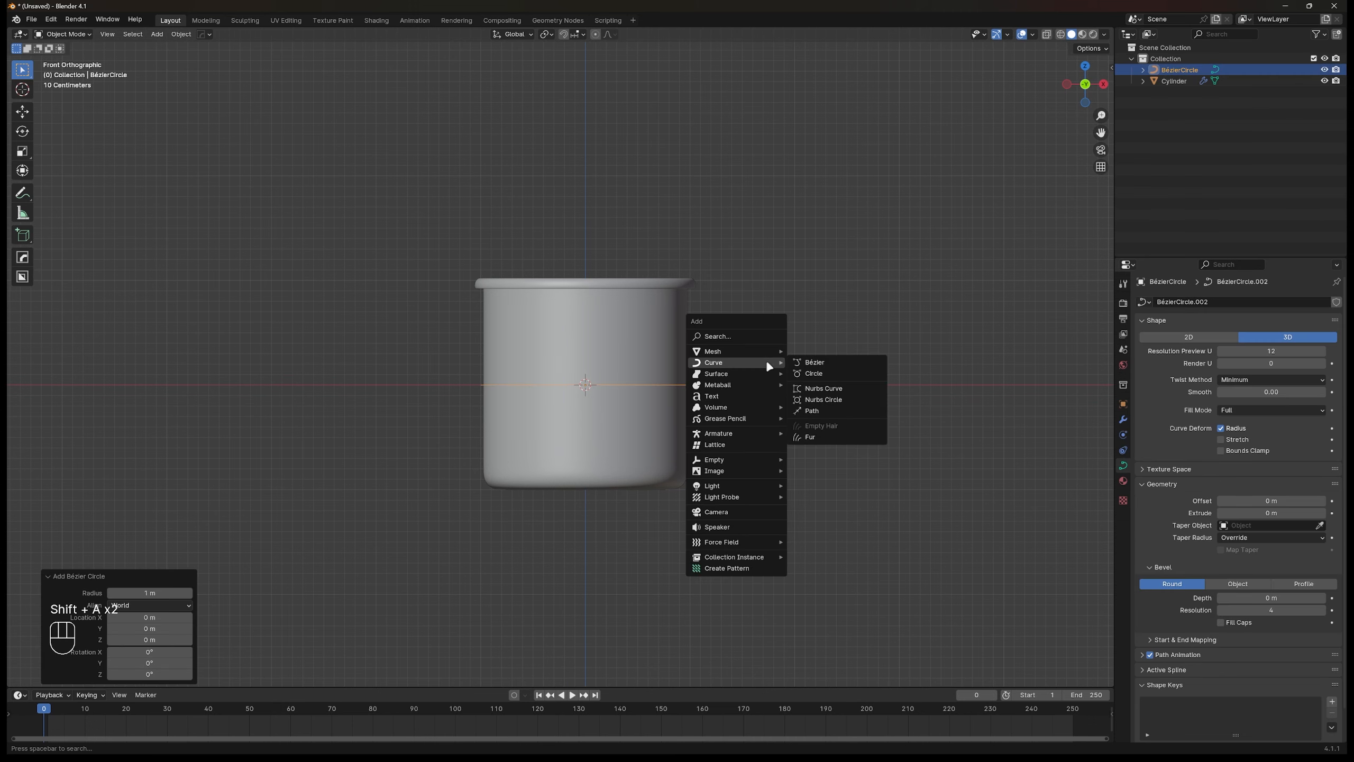
pyautogui.click(829, 411)
pyautogui.moveTo(657, 373); pyautogui.dragTo(669, 441, button='middle')
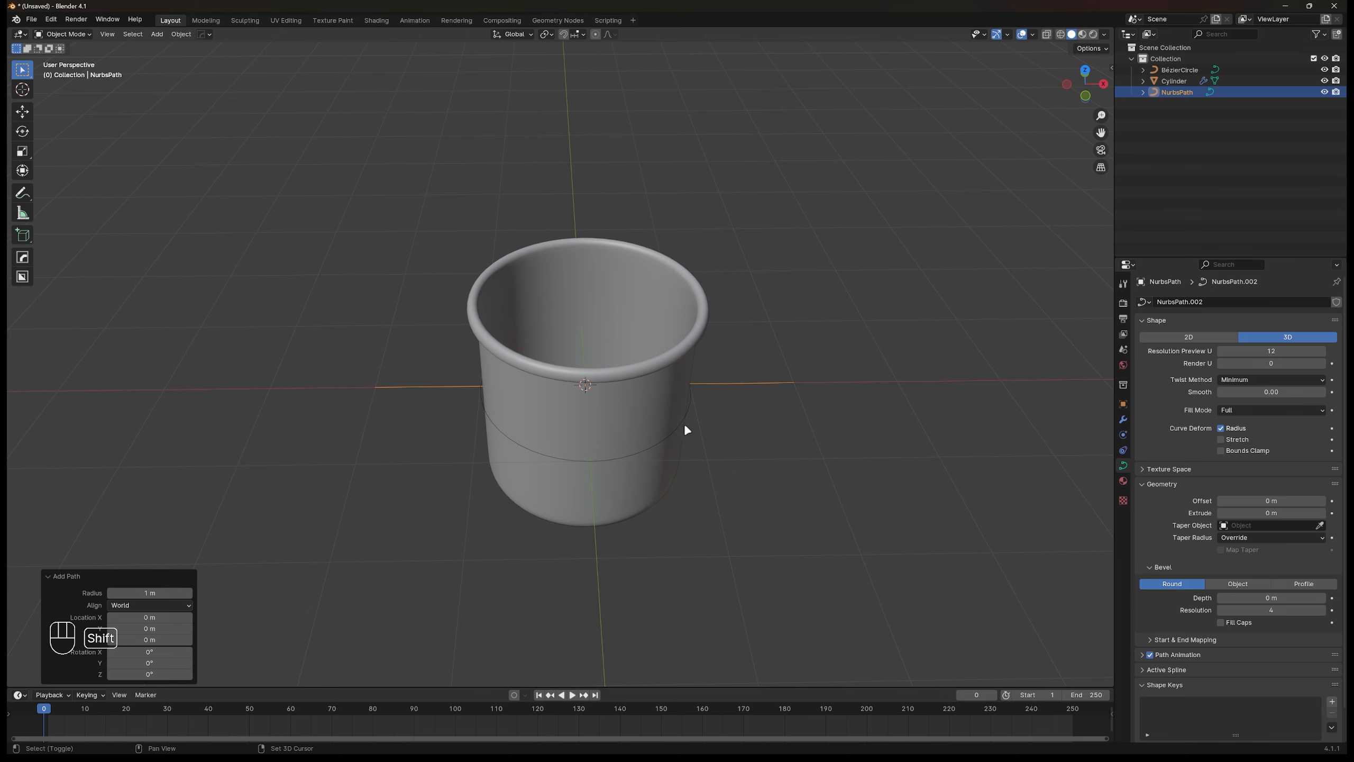
# Step: Move the Bézier circle and the path together 4 m along X, away from the cup
pyautogui.keyDown('shift'); pyautogui.click(1180, 70); pyautogui.keyUp('shift')
pyautogui.moveTo(718, 361); pyautogui.dragTo(549, 396, button='middle')
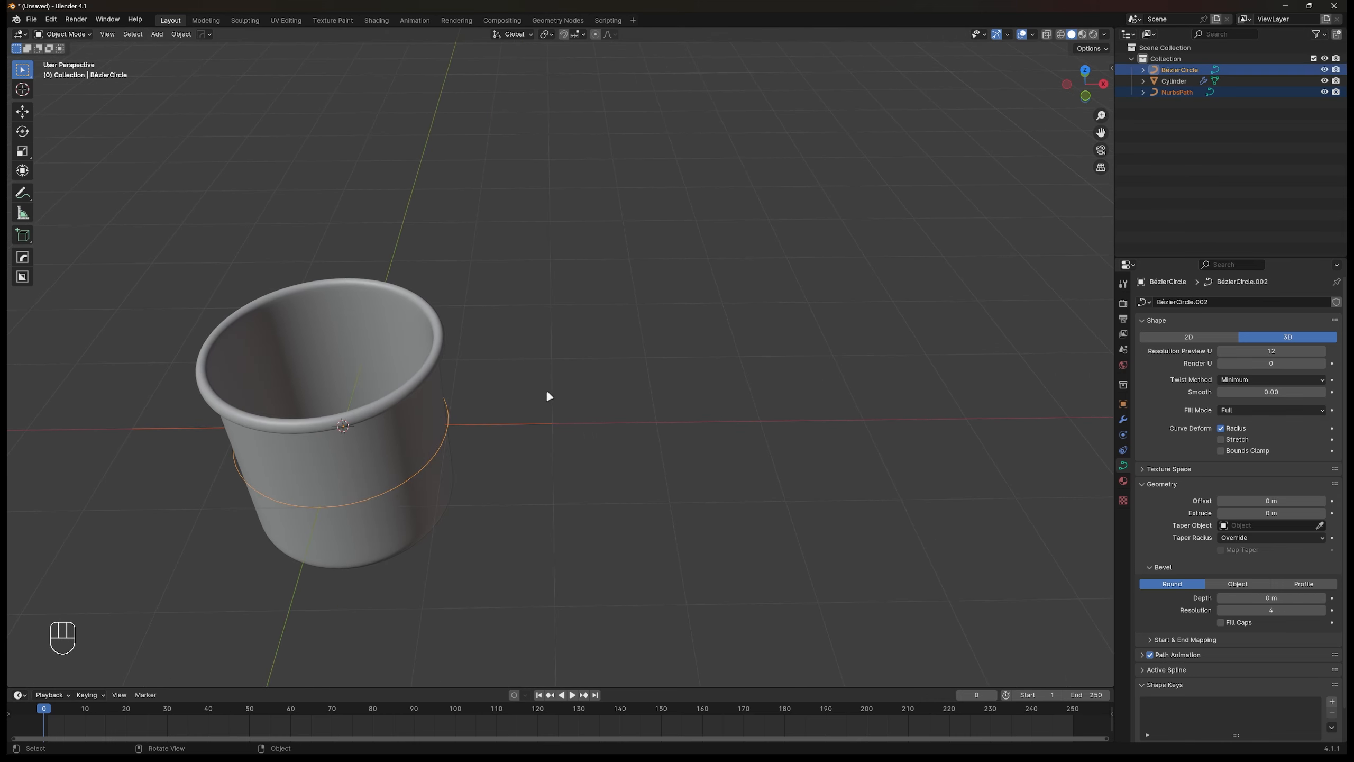
pyautogui.press('g')
pyautogui.click(835, 428)
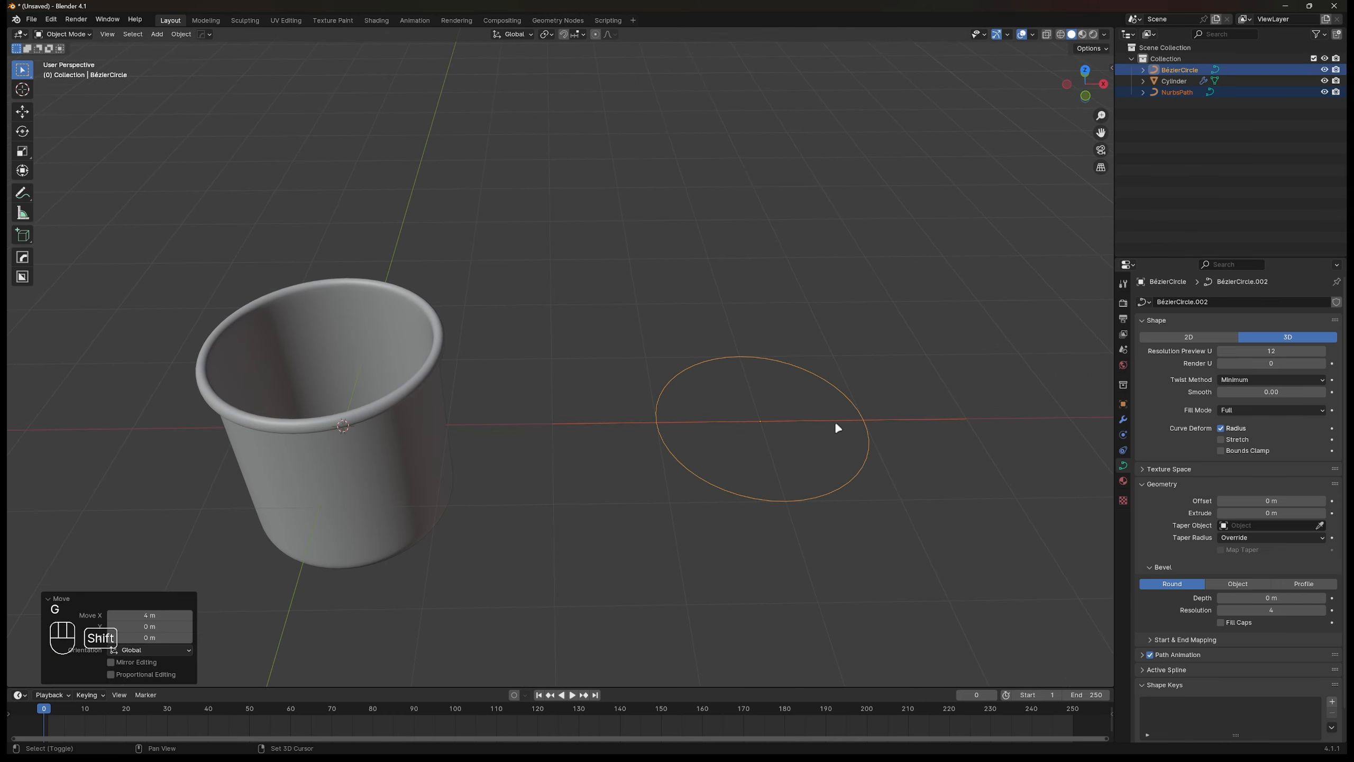
# Step: Set the preview resolution U to 4 on both the Bézier circle and the path
pyautogui.keyDown('shift'); pyautogui.moveTo(835, 421); pyautogui.dragTo(688, 415, button='middle'); pyautogui.keyUp('shift')
pyautogui.scroll(2, 616, 462)
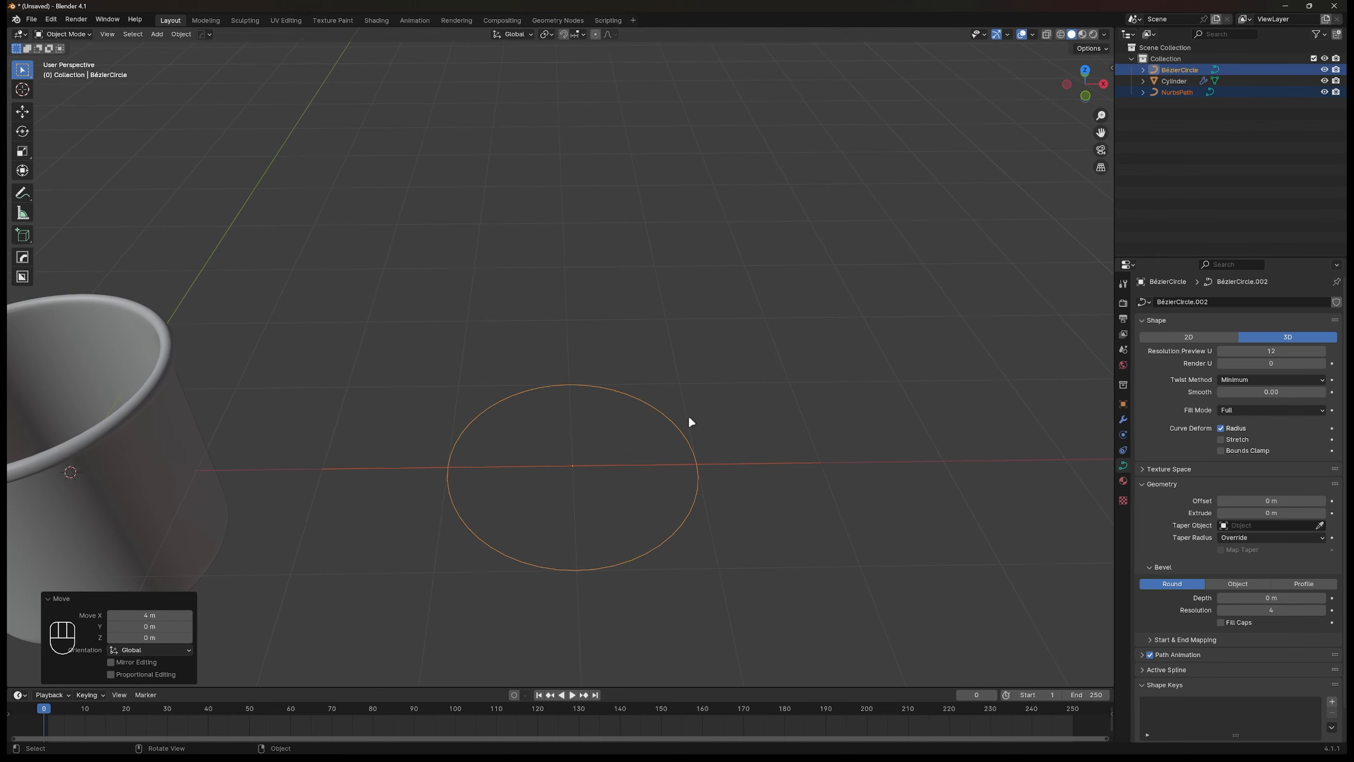
pyautogui.click(679, 422)
pyautogui.click(676, 422)
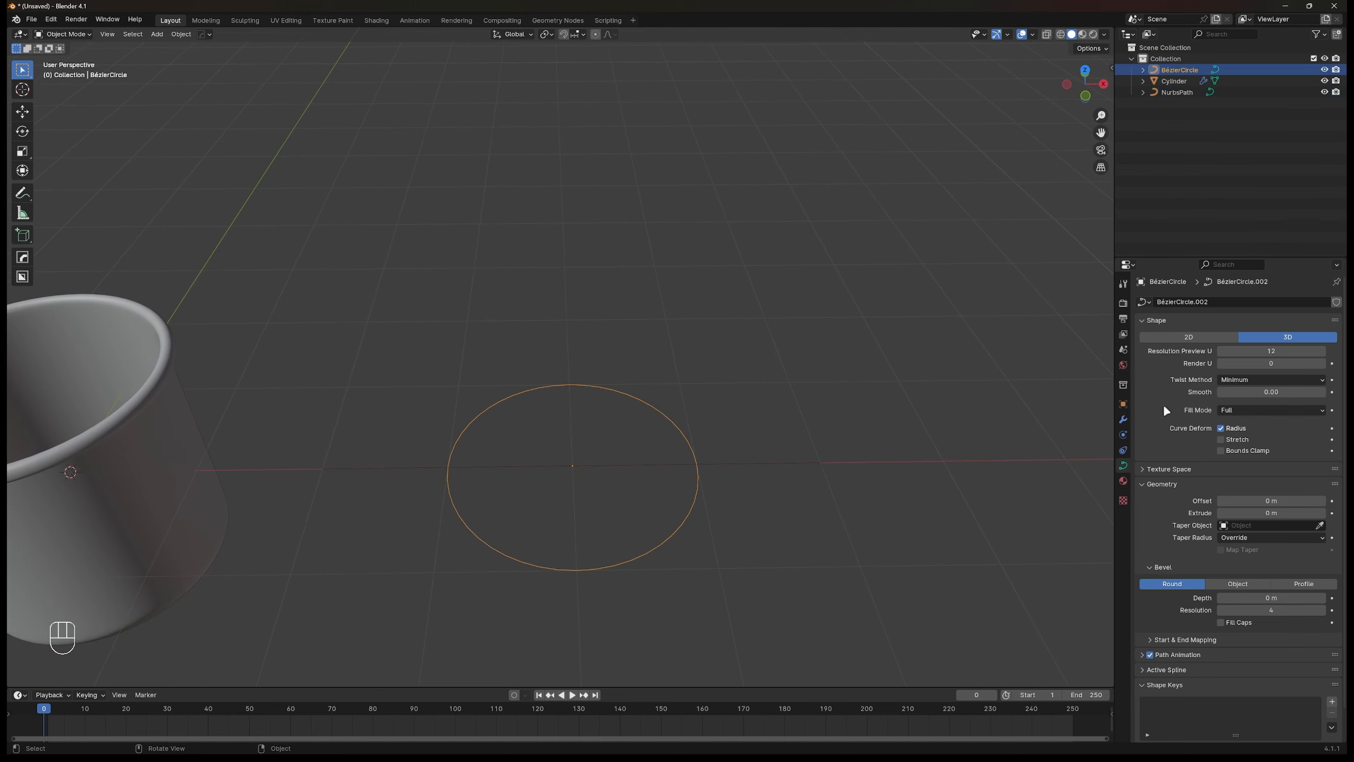
pyautogui.click(1273, 352)
pyautogui.write('4')
pyautogui.press('Return')
pyautogui.click(764, 463)
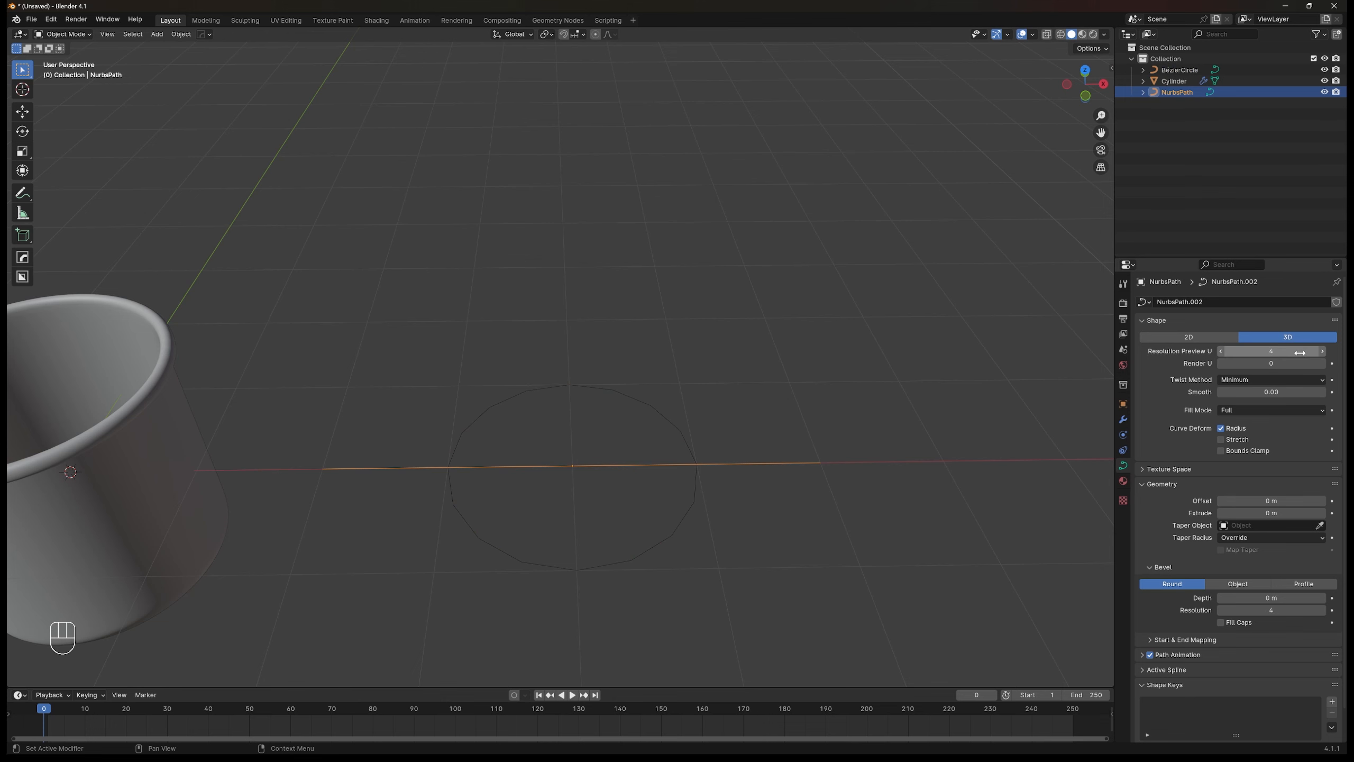
pyautogui.scroll(2, 662, 530)
# Step: Scale all control points of the Bézier circle to 0.1 in top view
pyautogui.keyDown('shift'); pyautogui.moveTo(660, 474); pyautogui.dragTo(652, 430, button='middle'); pyautogui.keyUp('shift')
pyautogui.click(693, 417)
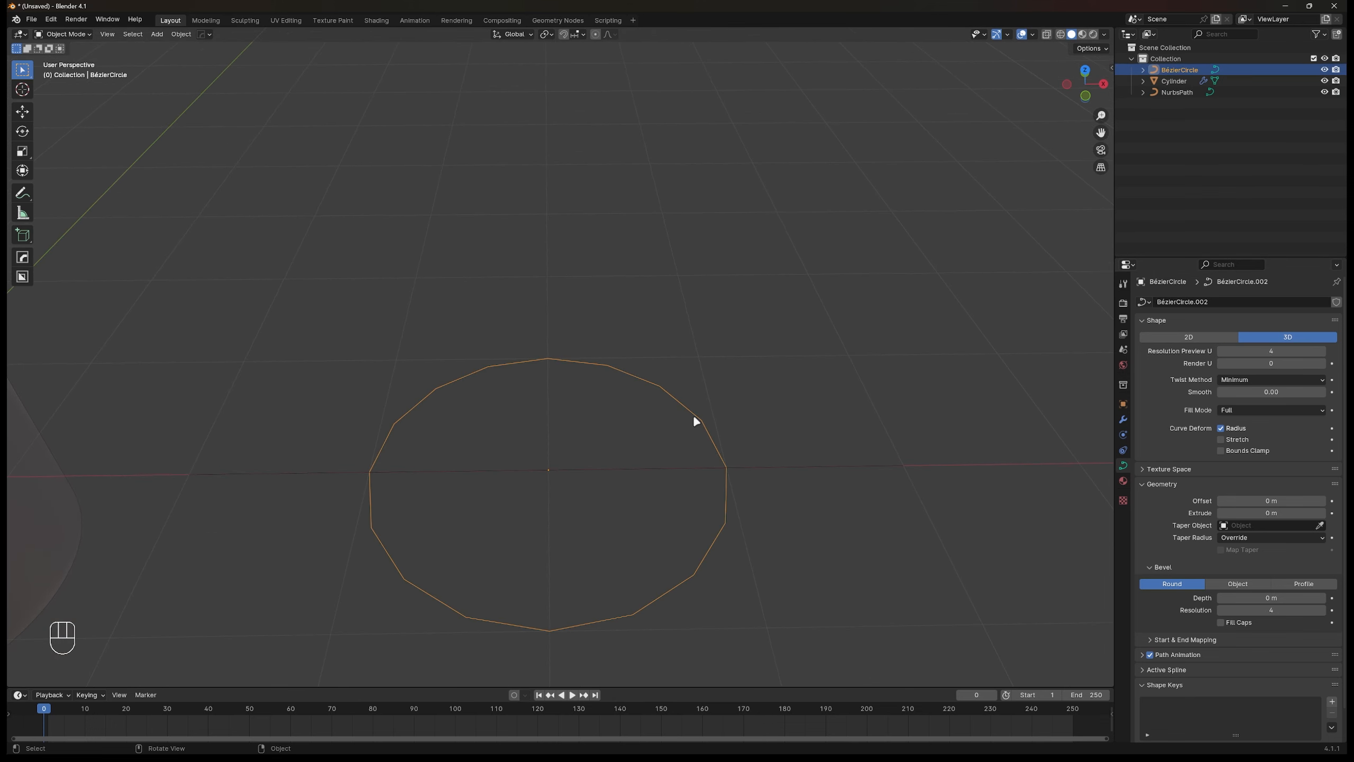
pyautogui.press('Tab')
pyautogui.press('KP_1')
pyautogui.press('KP_7')
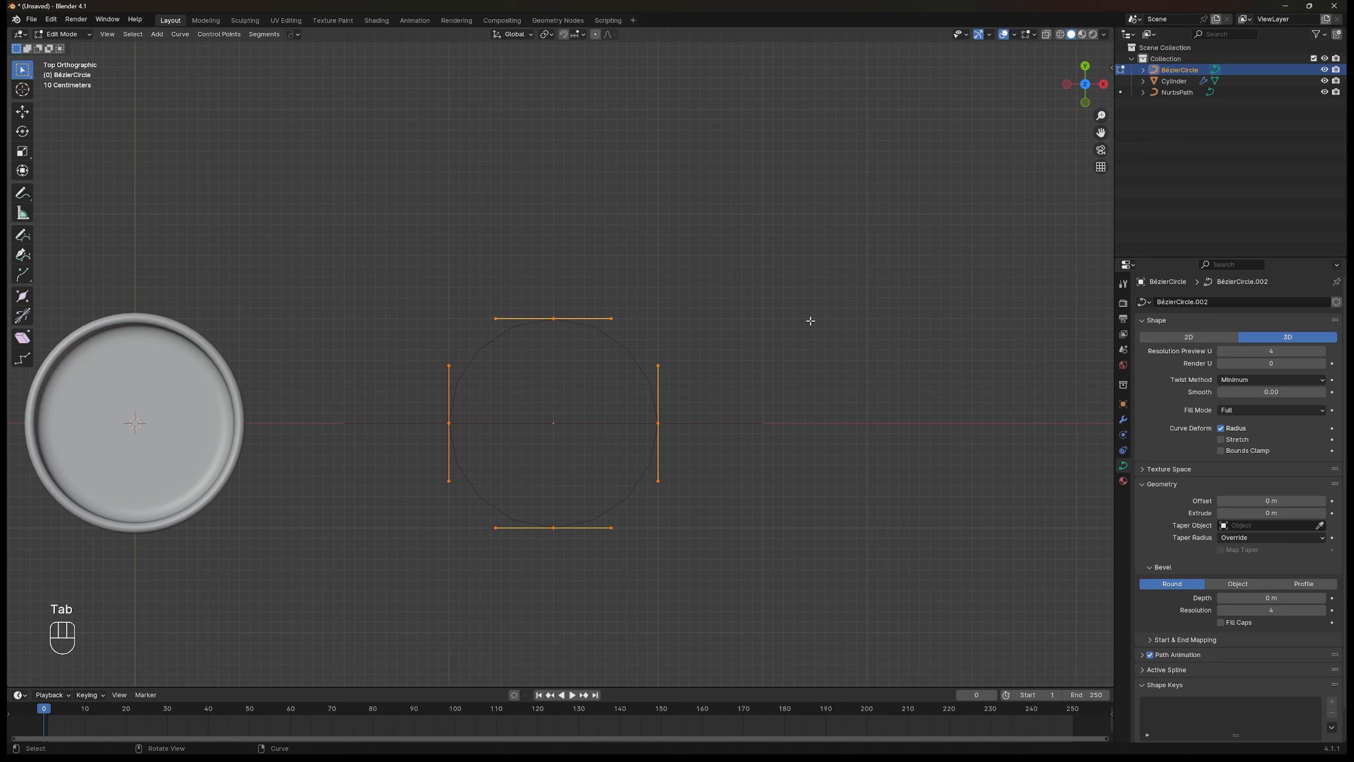
pyautogui.press('s')
pyautogui.click(589, 408)
pyautogui.scroll(2, 597, 421)
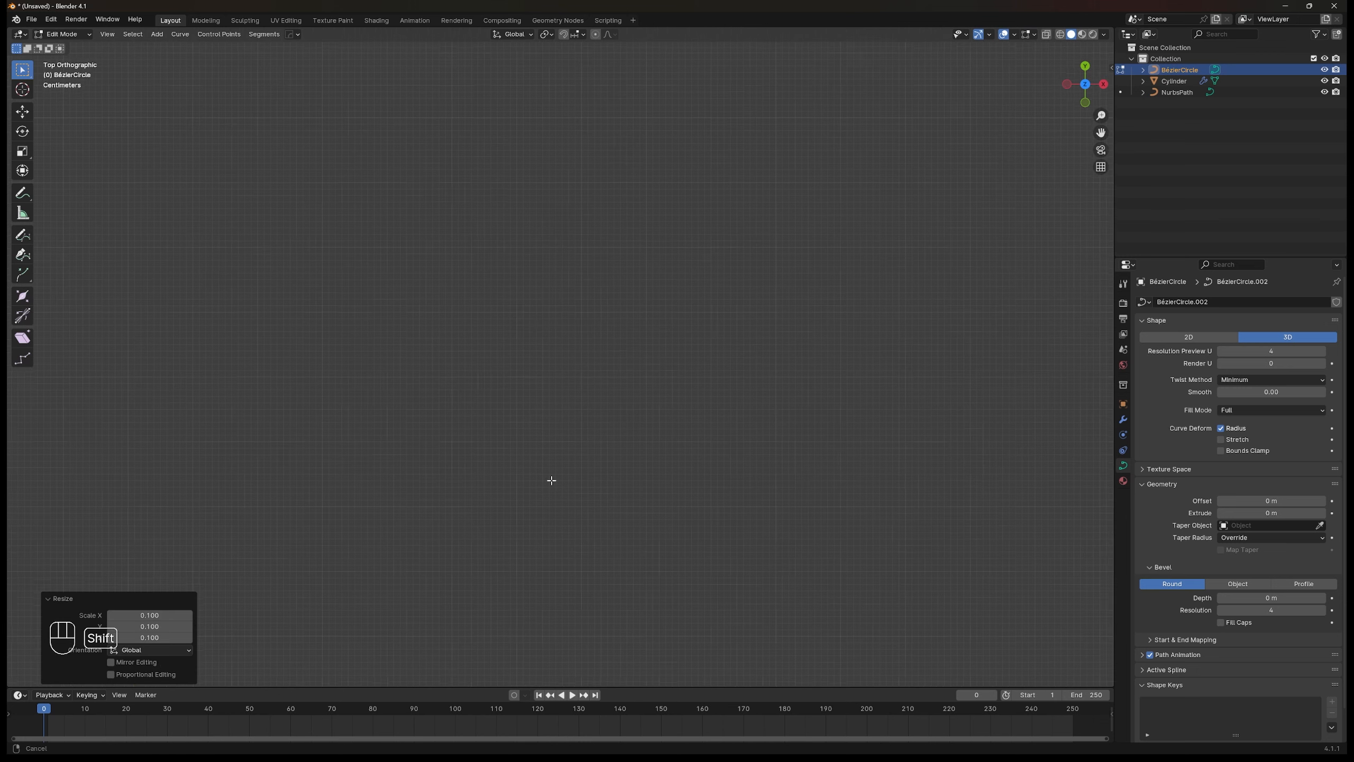
# Step: Stretch the small Bézier circle along X by a factor of 2 into an oval
pyautogui.press('KP_Decimal')
pyautogui.press('s')
pyautogui.press('x')
pyautogui.keyDown('ctrl'); pyautogui.click(692, 397); pyautogui.keyUp('ctrl')
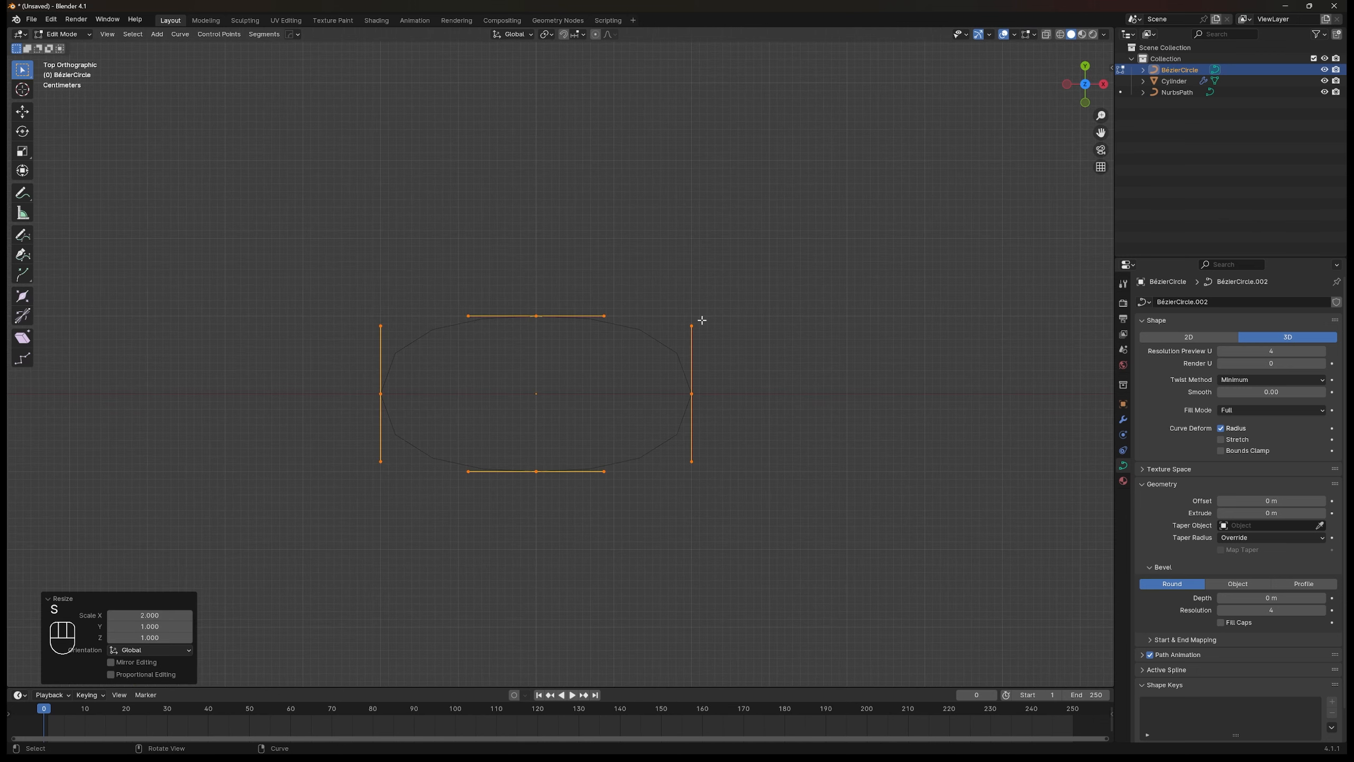
# Step: Subdivide the lower half of the oval between its two side points and the bottom point with one cut
pyautogui.click(538, 506)
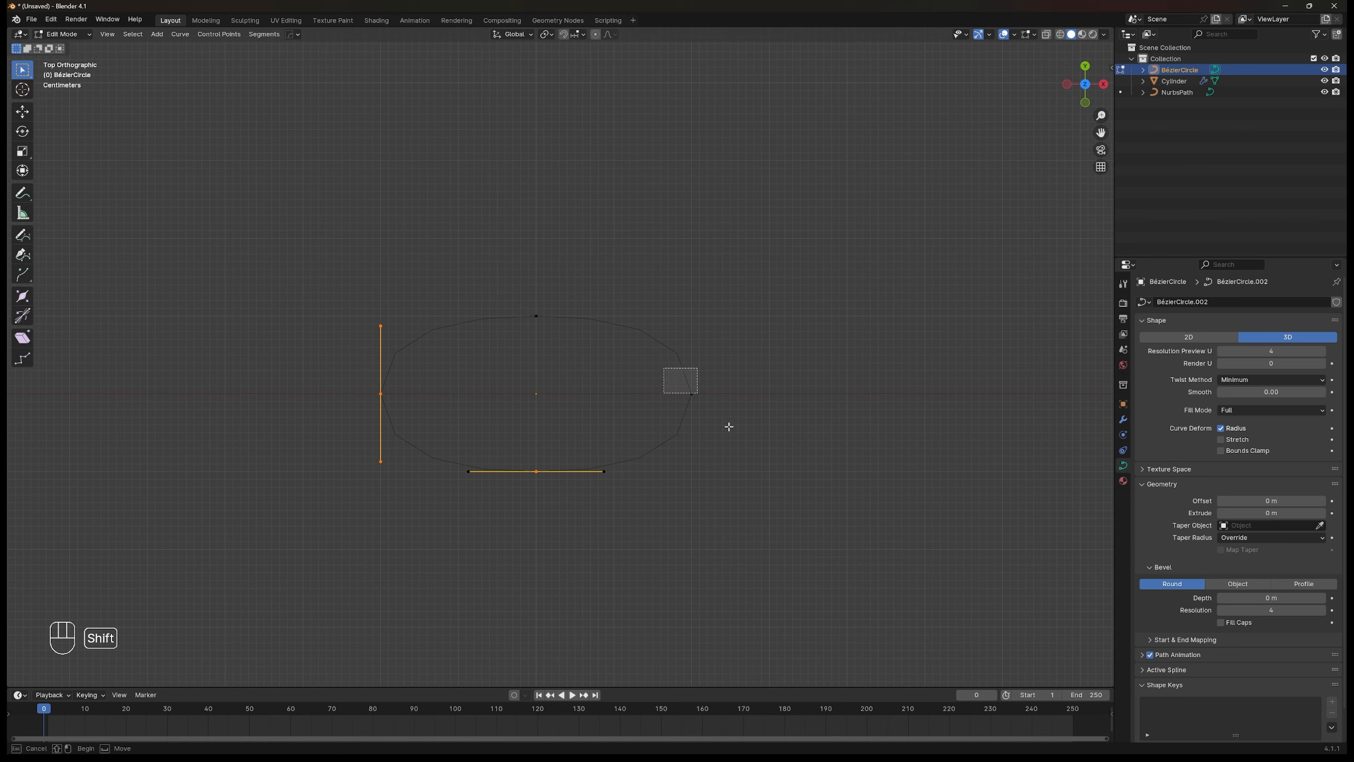
pyautogui.rightClick(598, 425)
pyautogui.click(598, 425)
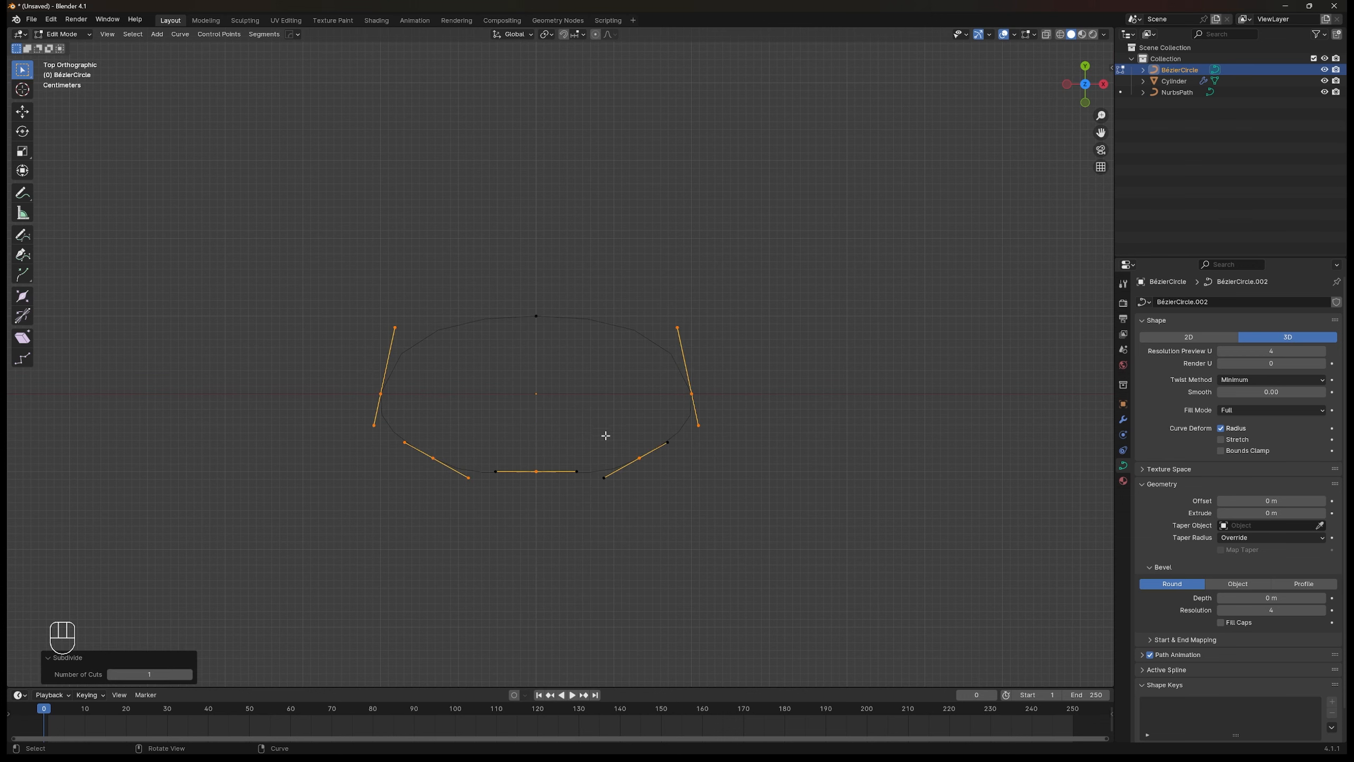
# Step: Spread the two new lower control points apart along X
pyautogui.moveTo(590, 425); pyautogui.dragTo(678, 524)
pyautogui.press('s')
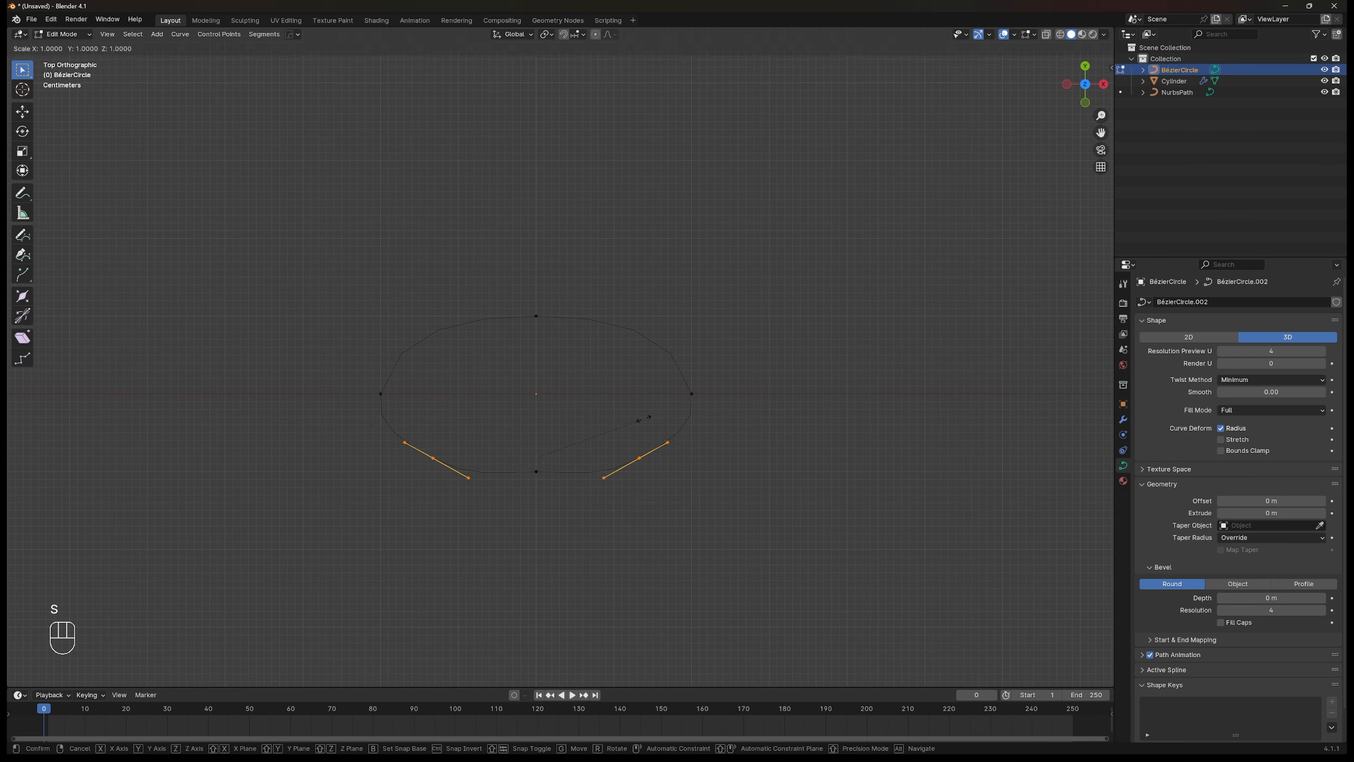
pyautogui.press('x')
pyautogui.click(690, 429)
# Step: Move the oval's bottom middle point up along Y to make the underside concave
pyautogui.moveTo(519, 433); pyautogui.dragTo(561, 527)
pyautogui.press('g')
pyautogui.press('y')
pyautogui.click(574, 412)
# Step: Flatten the whole profile curve by scaling all its points down along Y
pyautogui.press('a')
pyautogui.press('s')
pyautogui.press('y')
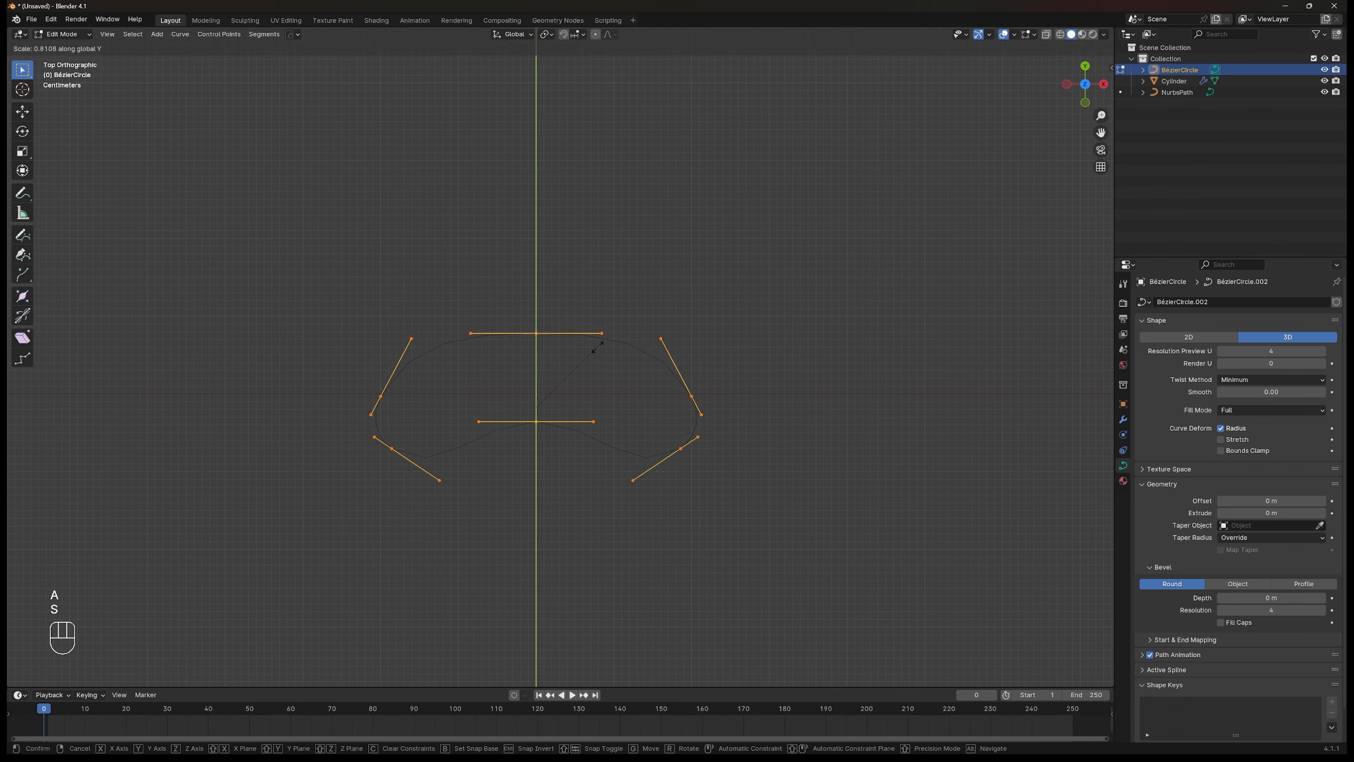
pyautogui.click(566, 362)
# Step: Raise the lower middle point a little further along Y to deepen the concave underside
pyautogui.moveTo(512, 396); pyautogui.dragTo(565, 453)
pyautogui.press('g')
pyautogui.press('y')
pyautogui.click(566, 438)
# Step: Scale the whole profile curve to 0.9 along X and finish editing it
pyautogui.press('a')
pyautogui.press('s')
pyautogui.click(690, 357)
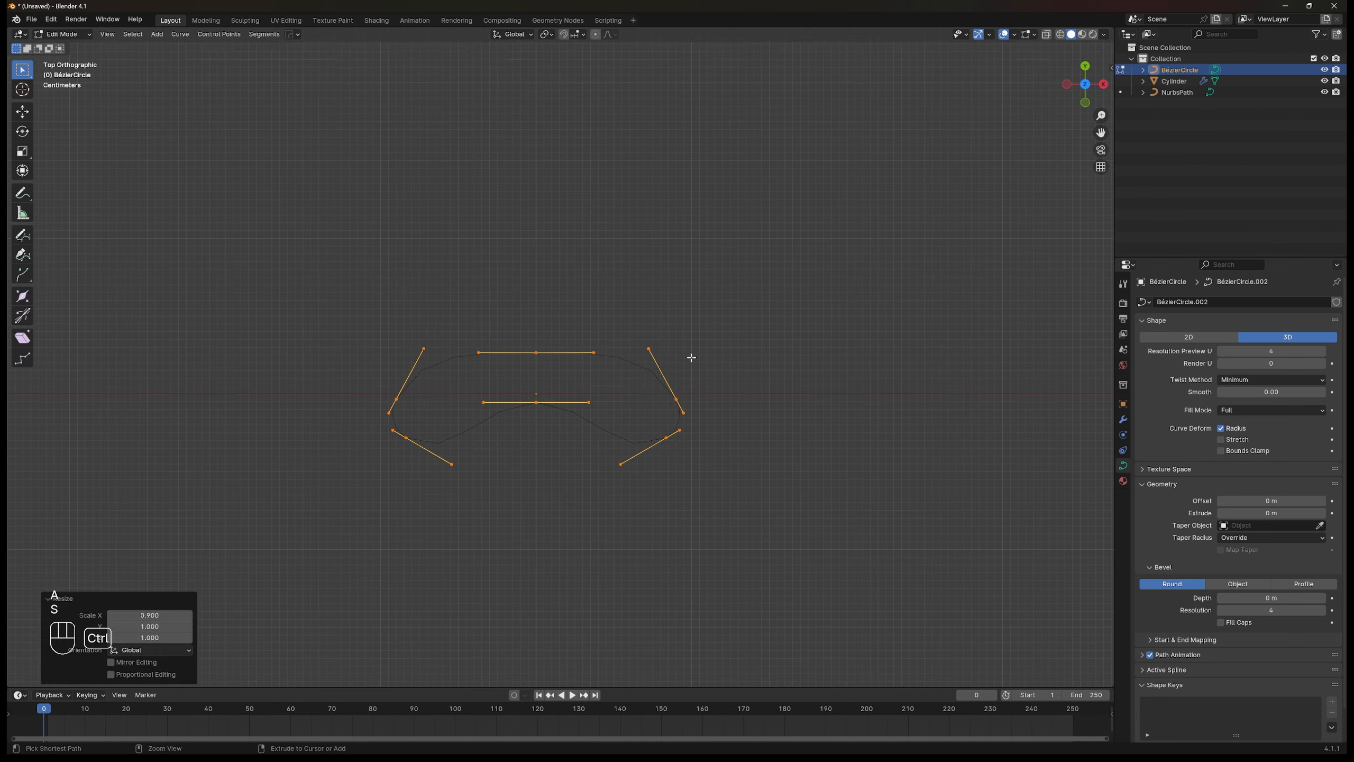
pyautogui.press('Tab')
# Step: Set the NurbsPath curve's bevel to Object mode with BézierCircle as the bevel object
pyautogui.moveTo(623, 383); pyautogui.dragTo(654, 360, button='middle')
pyautogui.click(654, 362)
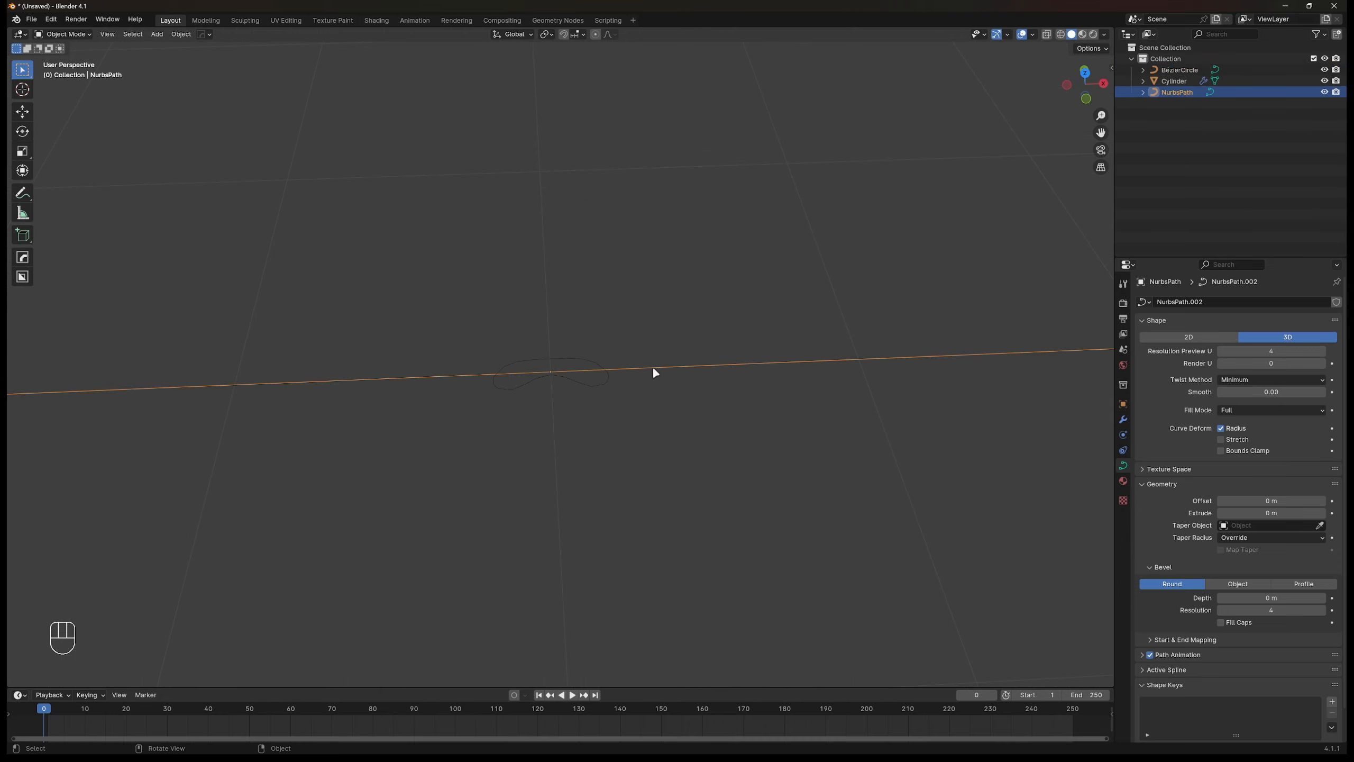
pyautogui.click(1243, 584)
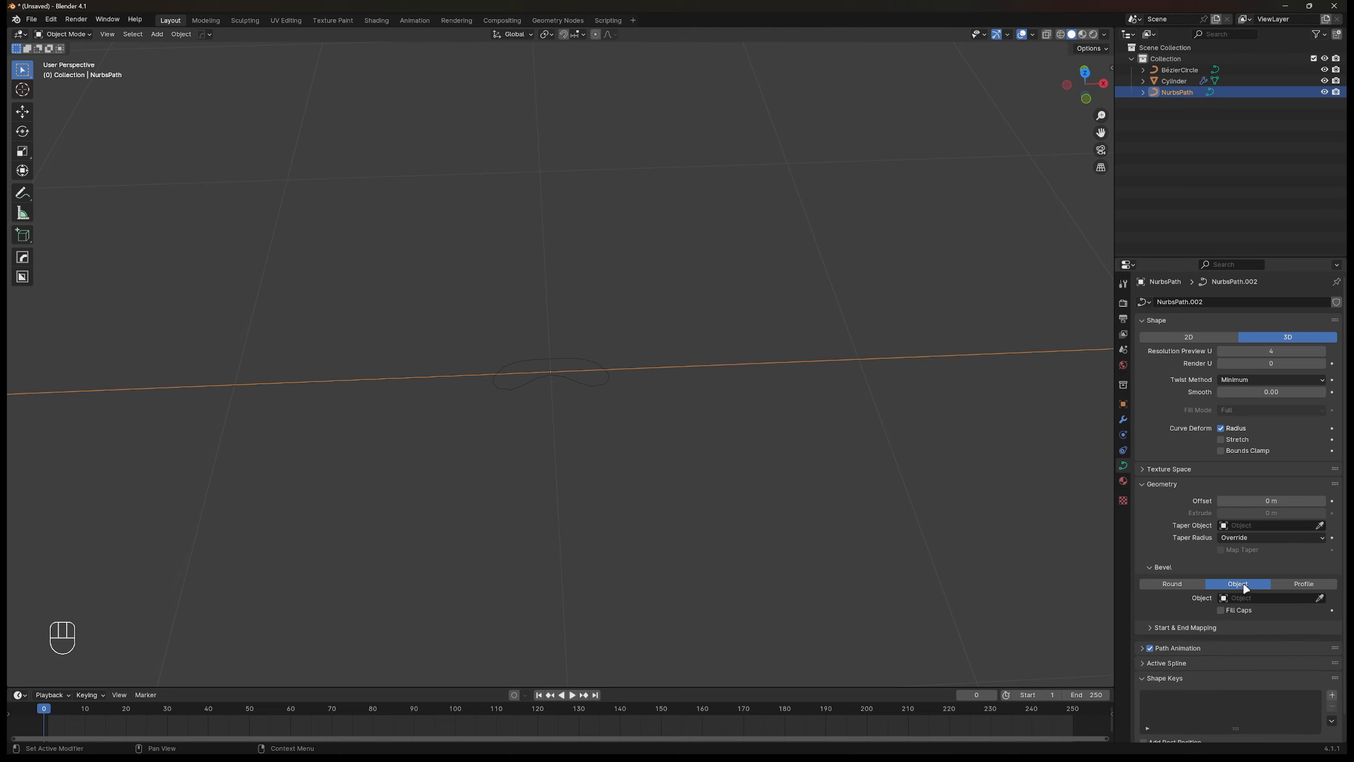
pyautogui.click(1271, 599)
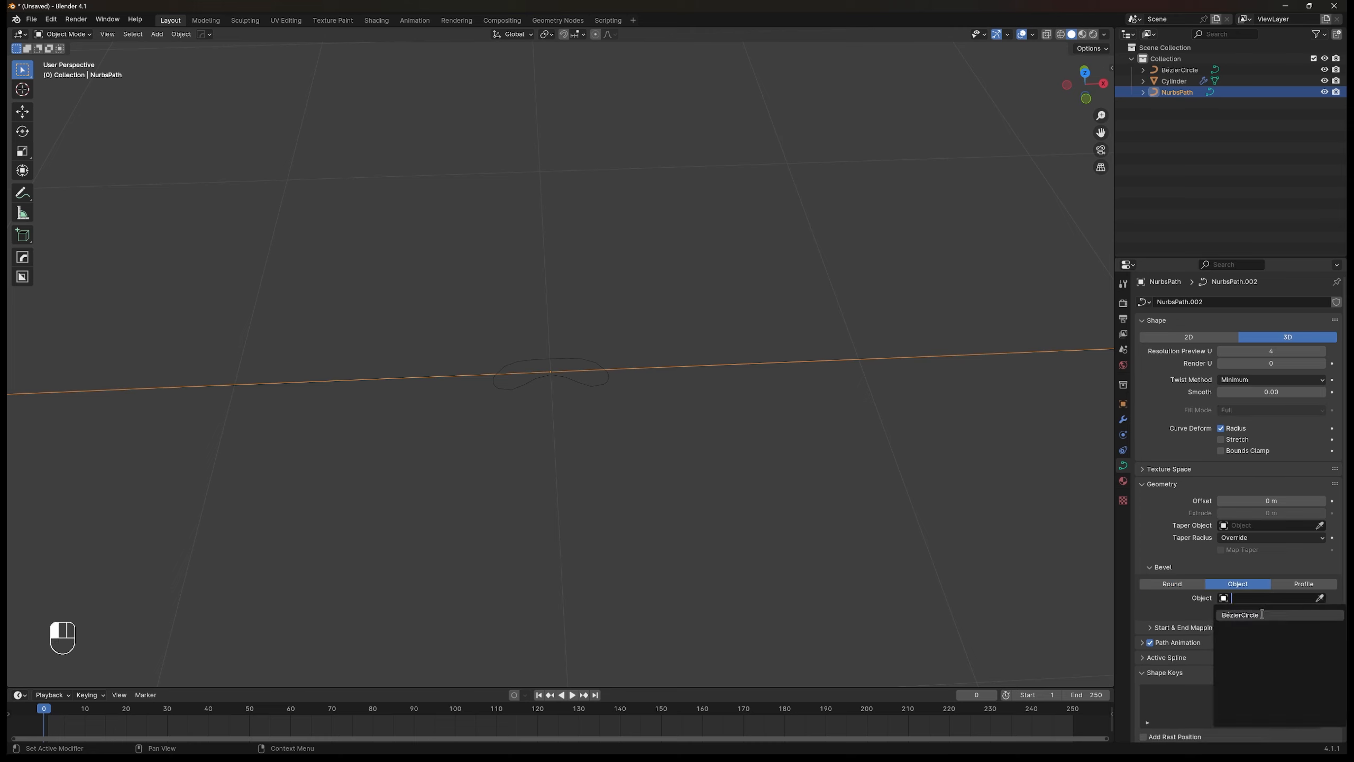
pyautogui.click(1262, 615)
pyautogui.scroll(-3, 597, 364)
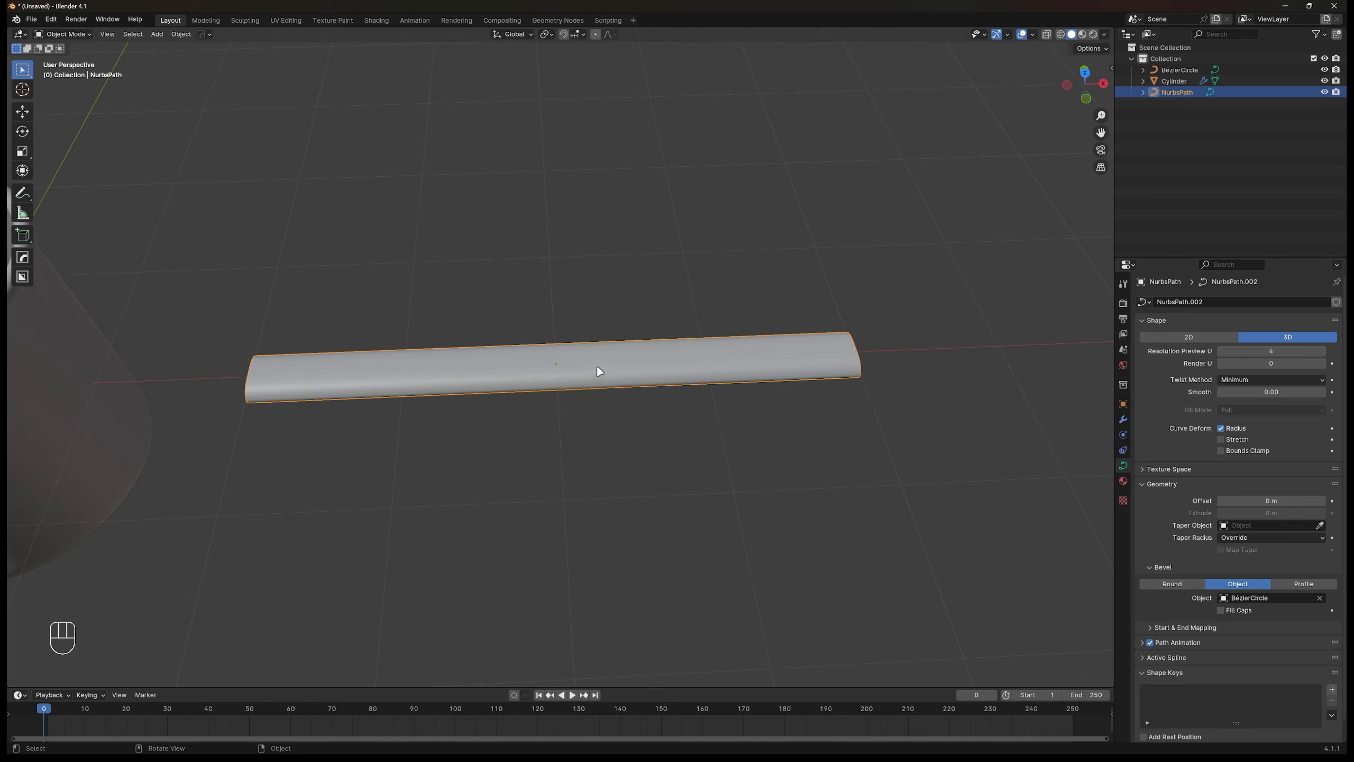
# Step: In front view, move the beveled path up and over so it starts at the upper part of the cup's side wall
pyautogui.moveTo(597, 365); pyautogui.dragTo(712, 384, button='middle')
pyautogui.scroll(-2, 715, 387)
pyautogui.press('Tab')
pyautogui.press('Tab')
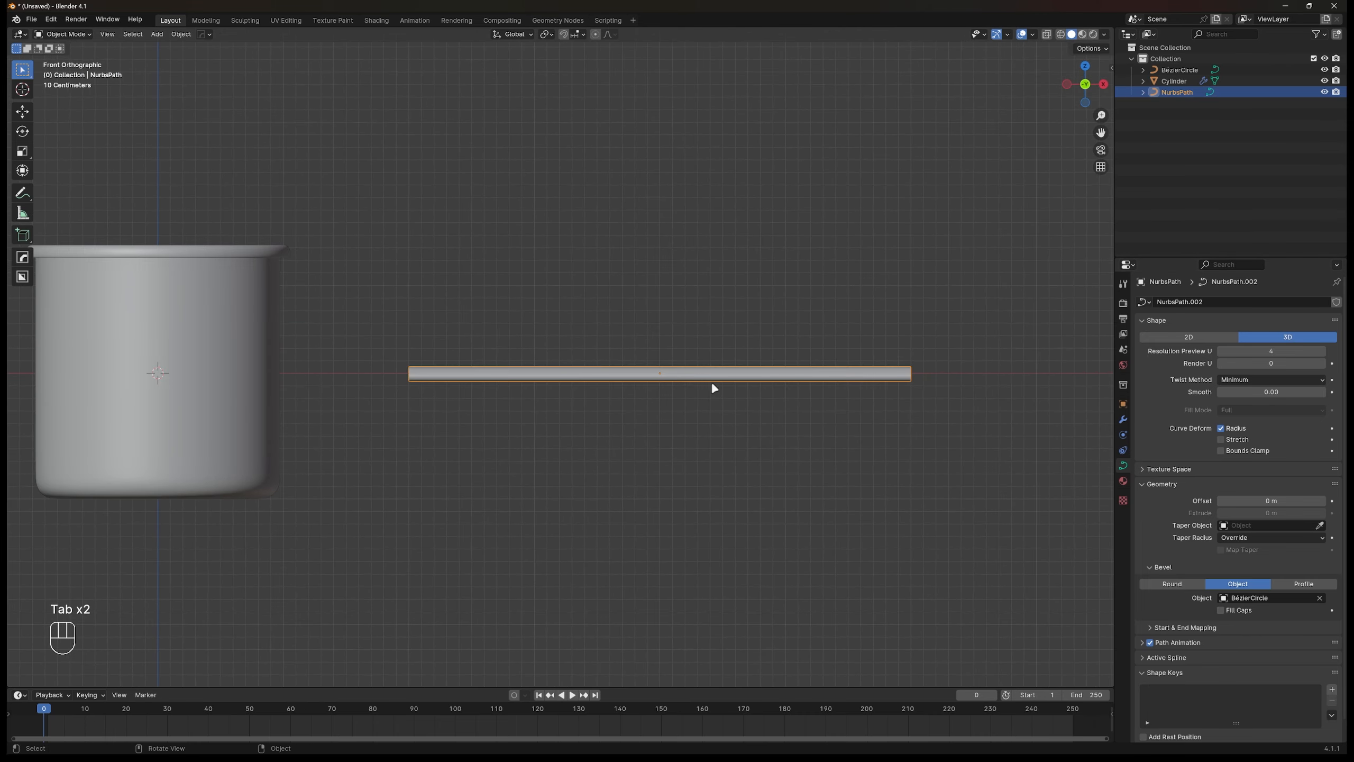
pyautogui.press('g')
pyautogui.click(568, 300)
pyautogui.keyDown('shift'); pyautogui.moveTo(613, 311); pyautogui.dragTo(685, 325, button='middle'); pyautogui.keyUp('shift')
pyautogui.press('Tab')
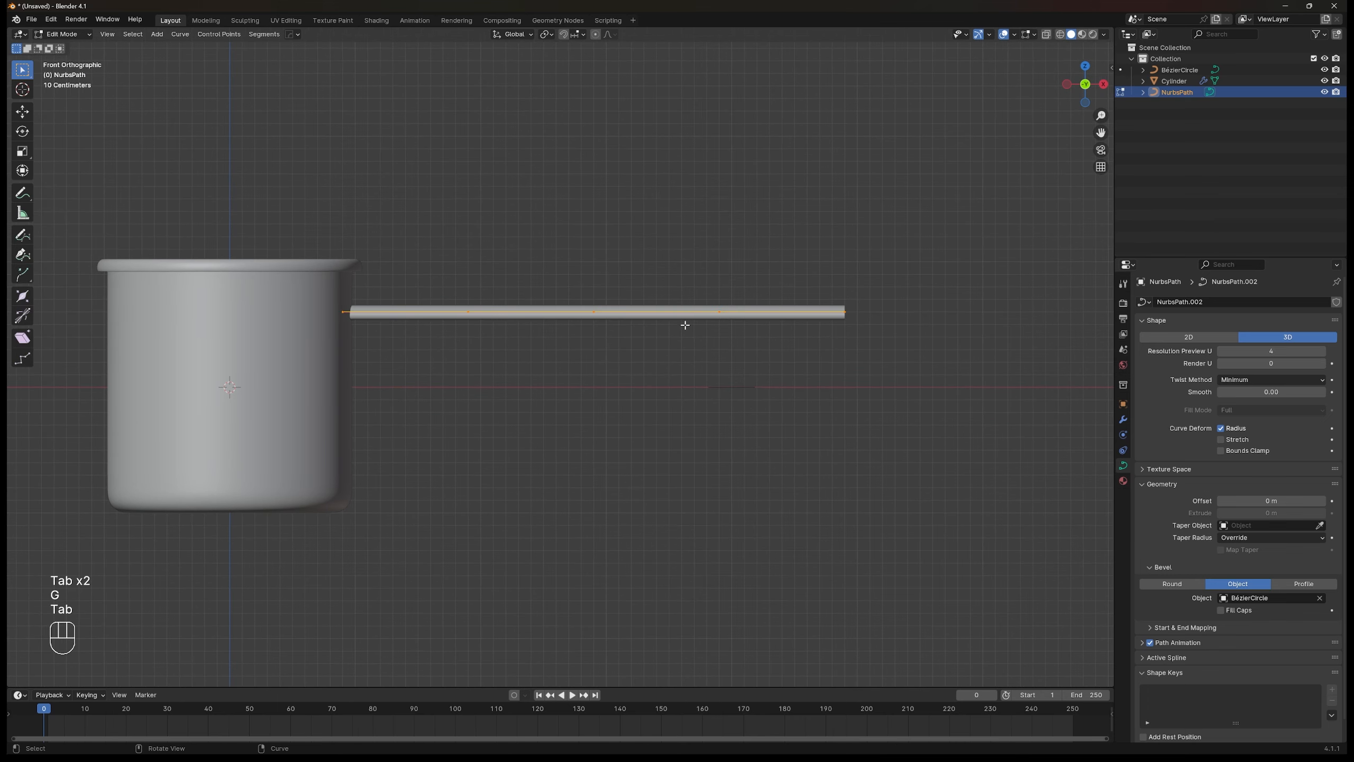
pyautogui.press('Tab')
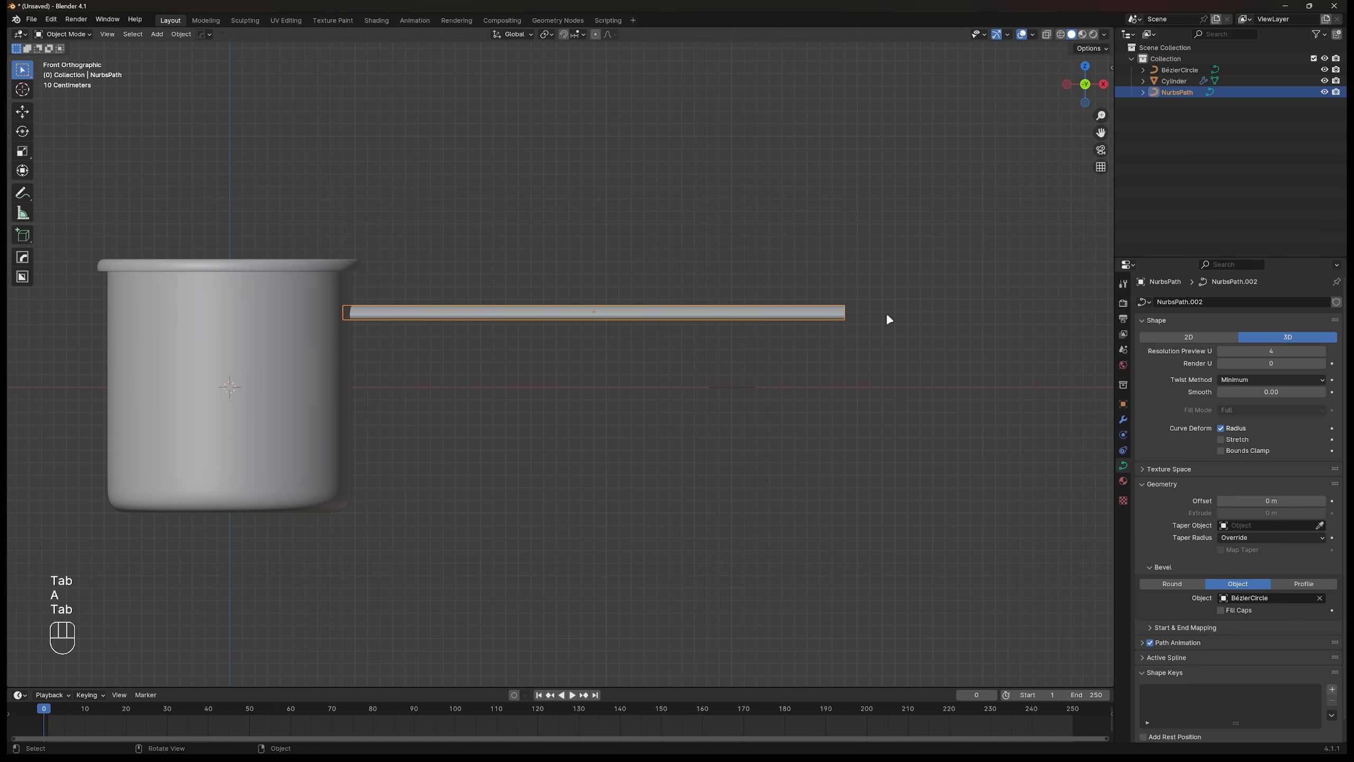
# Step: Scale the whole path to 0.9 and move it back against the cup wall
pyautogui.press('s')
pyautogui.click(746, 314)
pyautogui.press('g')
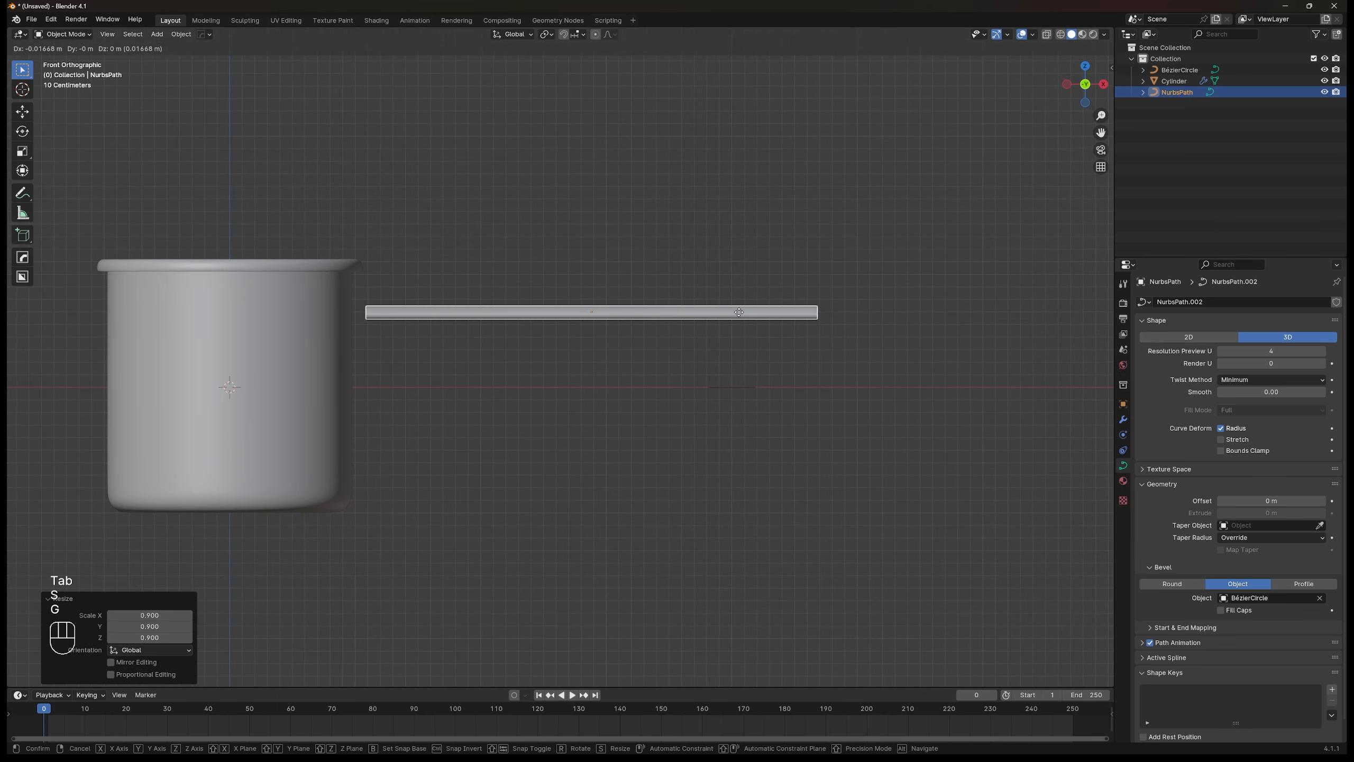
pyautogui.click(727, 310)
# Step: Move the path's far end point -3.5 m in X and -1.1 m in Z, and nudge it against the cup's lower wall
pyautogui.press('Tab')
pyautogui.press('g')
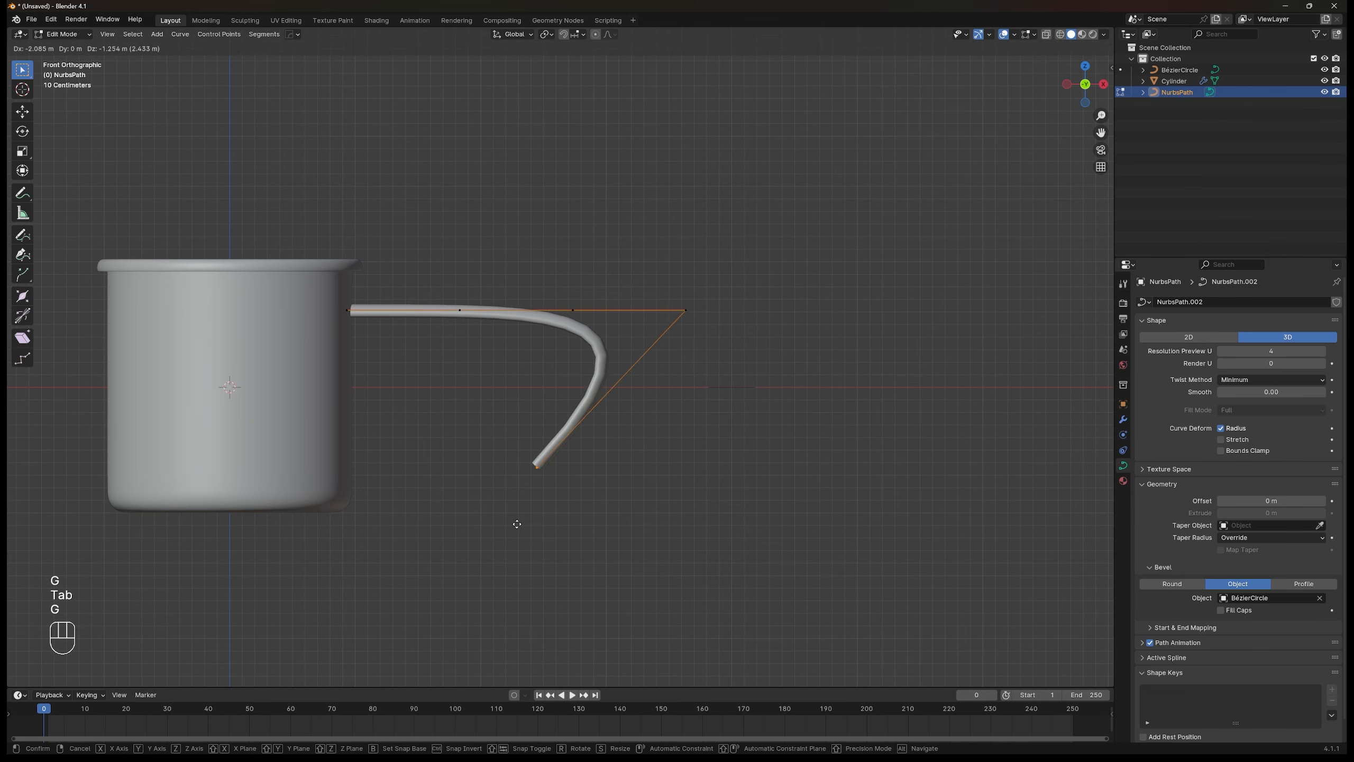
pyautogui.click(381, 506)
pyautogui.scroll(3, 529, 397)
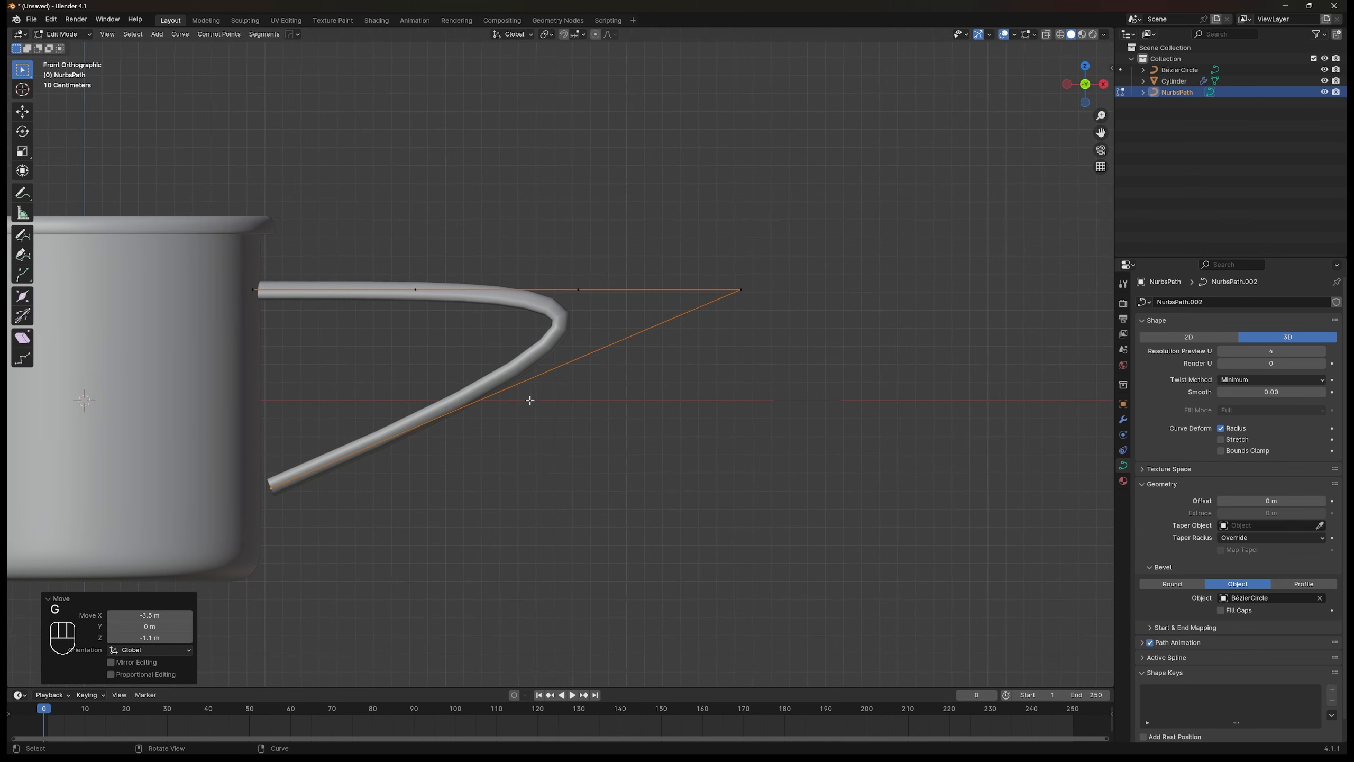
pyautogui.press('g')
pyautogui.click(521, 436)
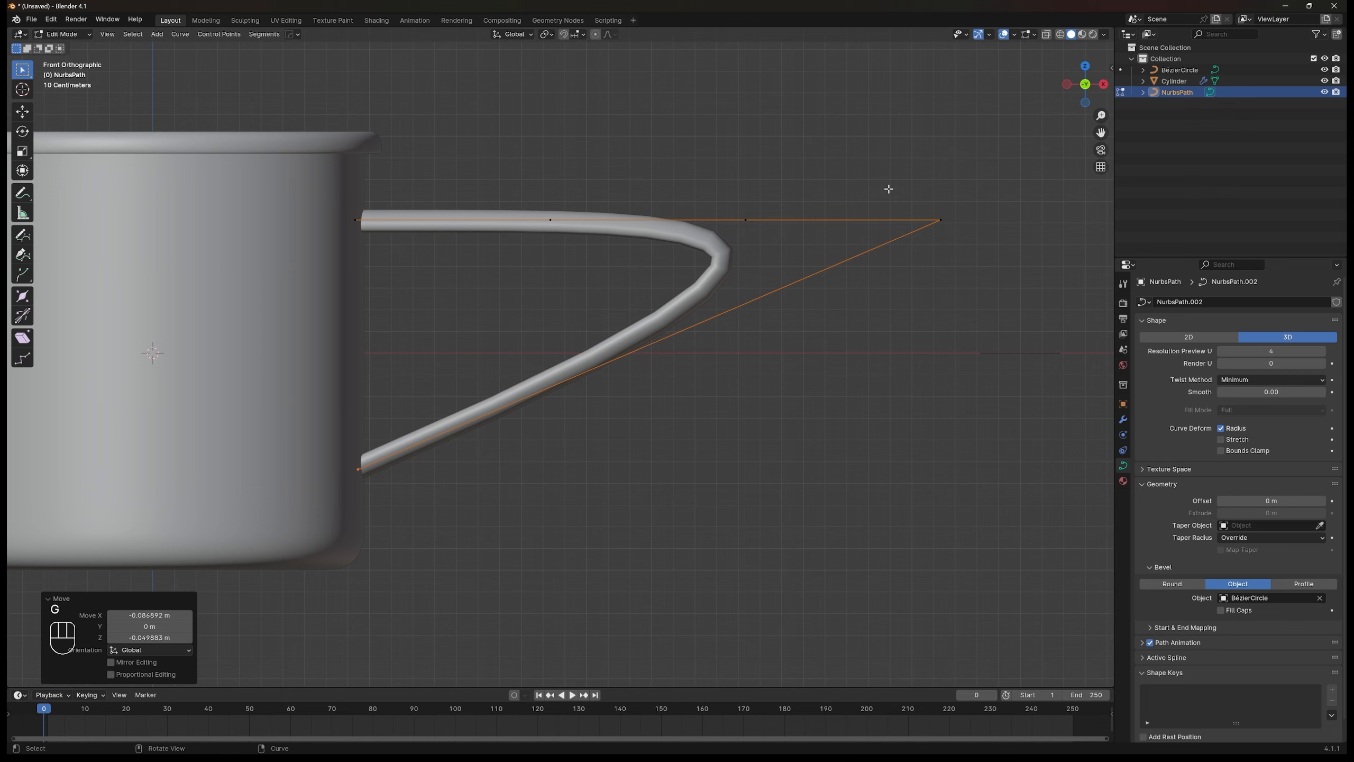
# Step: Move the outermost control point about -1.9 m in X and -1.1 m in Z, and the middle one about -0.7 m in X and -0.4 m in Z
pyautogui.moveTo(890, 189); pyautogui.dragTo(961, 318)
pyautogui.press('g')
pyautogui.press('ctrl')
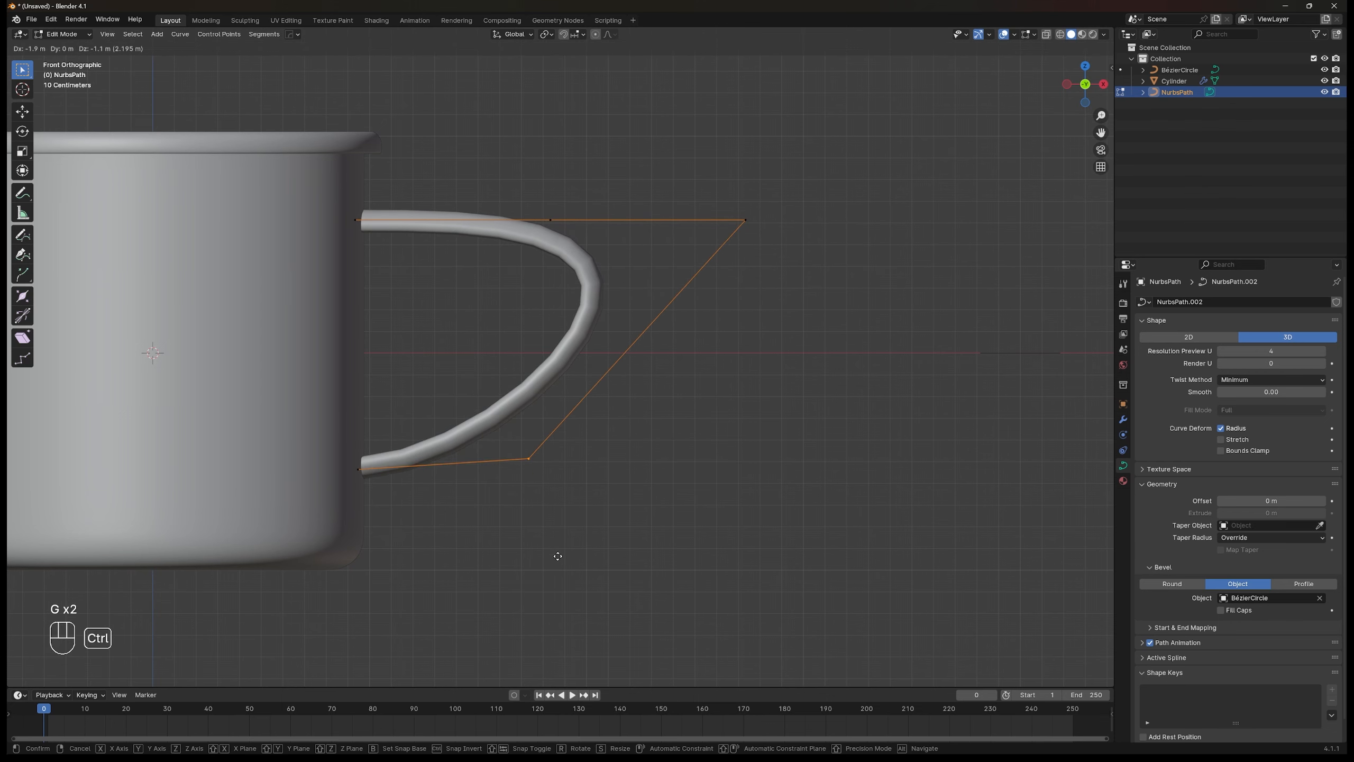
pyautogui.click(557, 548)
pyautogui.moveTo(685, 196); pyautogui.dragTo(777, 264)
pyautogui.press('g')
pyautogui.press('ctrl')
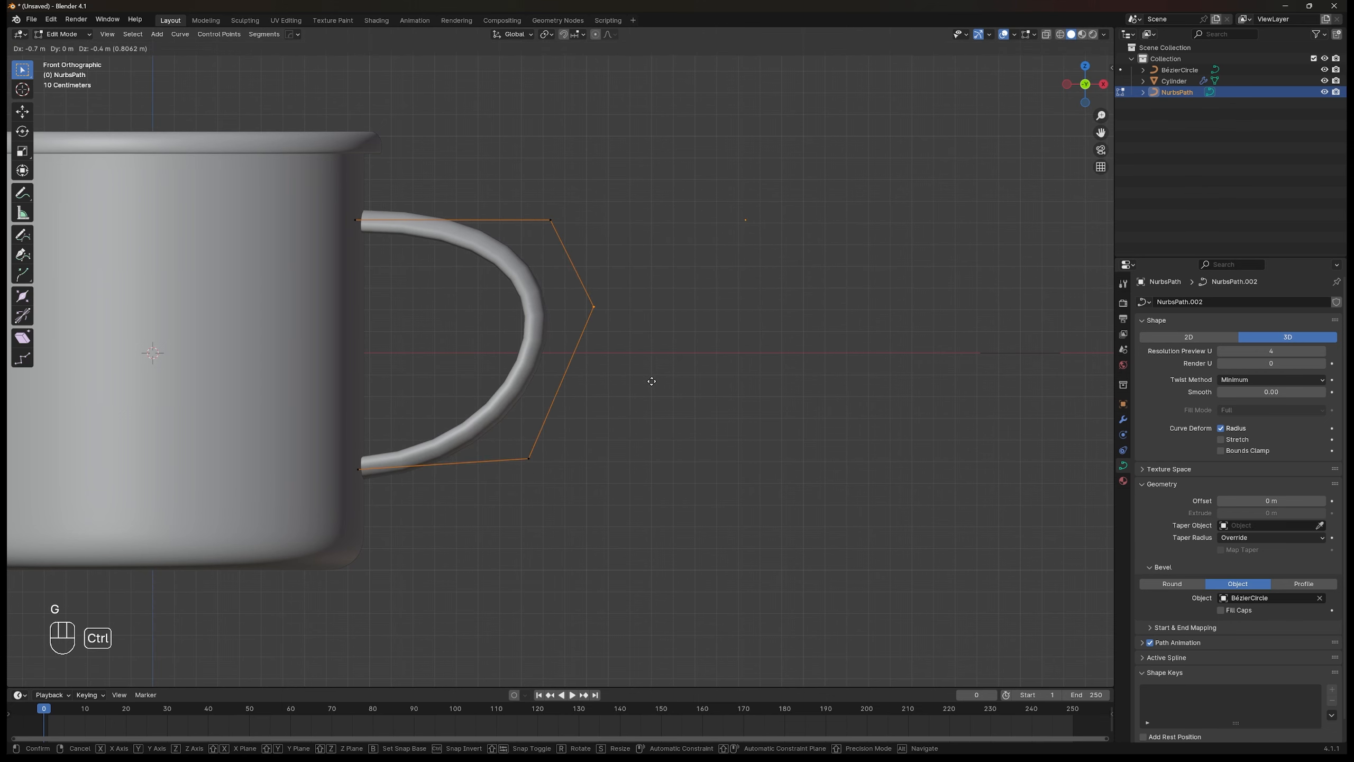
pyautogui.click(563, 292)
# Step: Shift the handle's upper control point slightly inward and up, and raise the outermost control point to shape the top bend
pyautogui.scroll(2, 563, 291)
pyautogui.press('g')
pyautogui.press('ctrl')
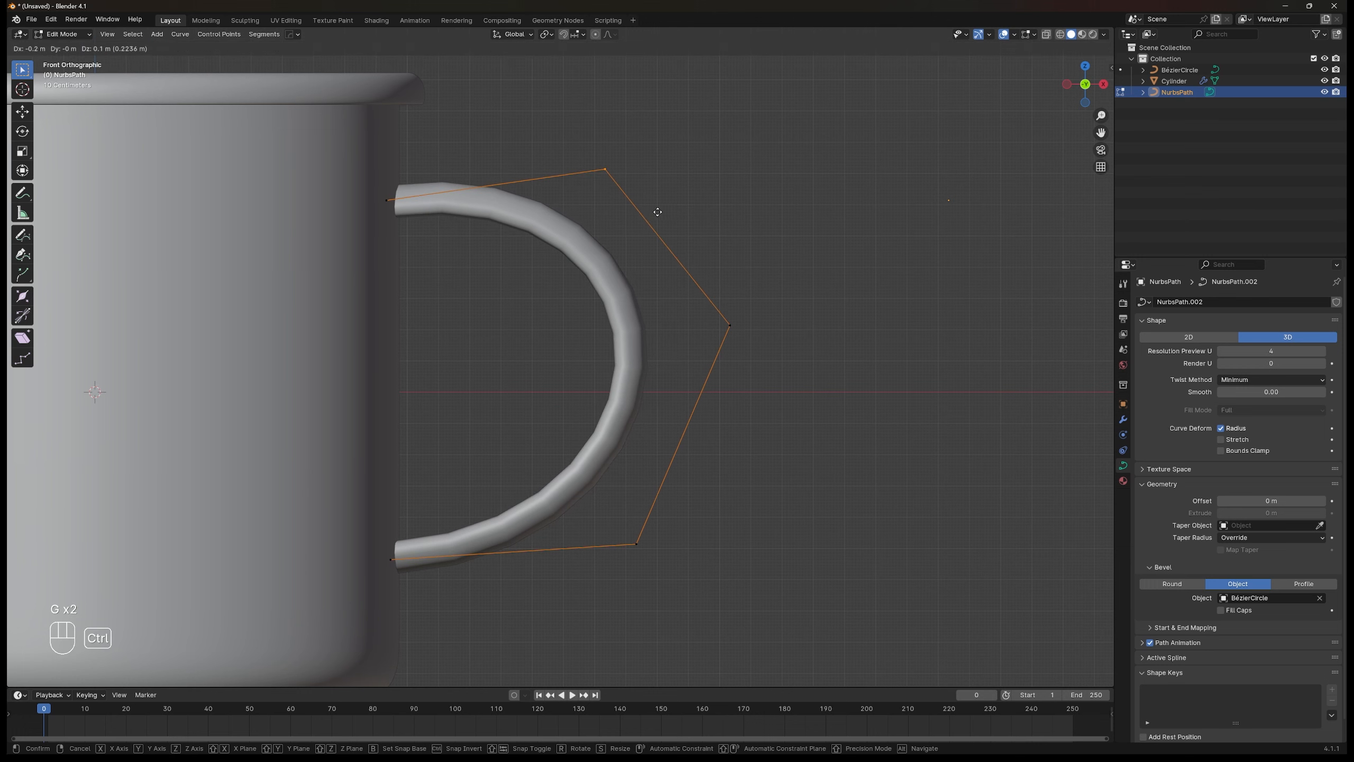
pyautogui.click(666, 203)
pyautogui.moveTo(698, 295); pyautogui.dragTo(762, 361)
pyautogui.press('g')
pyautogui.press('ctrl')
pyautogui.click(737, 300)
# Step: Subdivide the segments of the handle curve's upper and lower arms to add a control point in each
pyautogui.keyDown('shift'); pyautogui.moveTo(671, 393); pyautogui.dragTo(695, 342, button='middle'); pyautogui.keyUp('shift')
pyautogui.moveTo(672, 102); pyautogui.dragTo(642, 134)
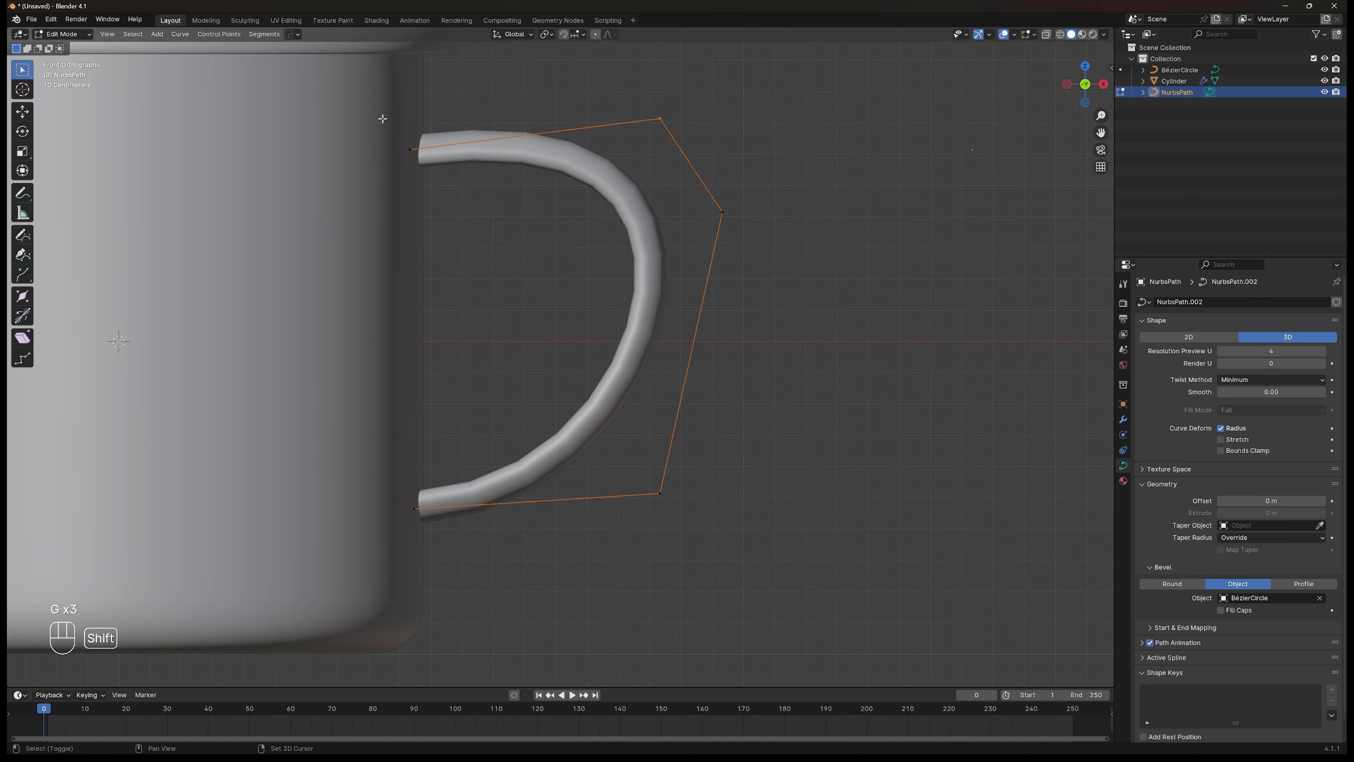
pyautogui.rightClick(543, 136)
pyautogui.click(546, 138)
pyautogui.moveTo(693, 464); pyautogui.dragTo(392, 538)
pyautogui.rightClick(535, 493)
pyautogui.click(539, 454)
# Step: Nudge the added control point on the handle's upper arm to refine its curve
pyautogui.keyDown('shift'); pyautogui.moveTo(544, 341); pyautogui.dragTo(566, 453, button='middle'); pyautogui.keyUp('shift')
pyautogui.moveTo(528, 257); pyautogui.dragTo(601, 310)
pyautogui.press('g')
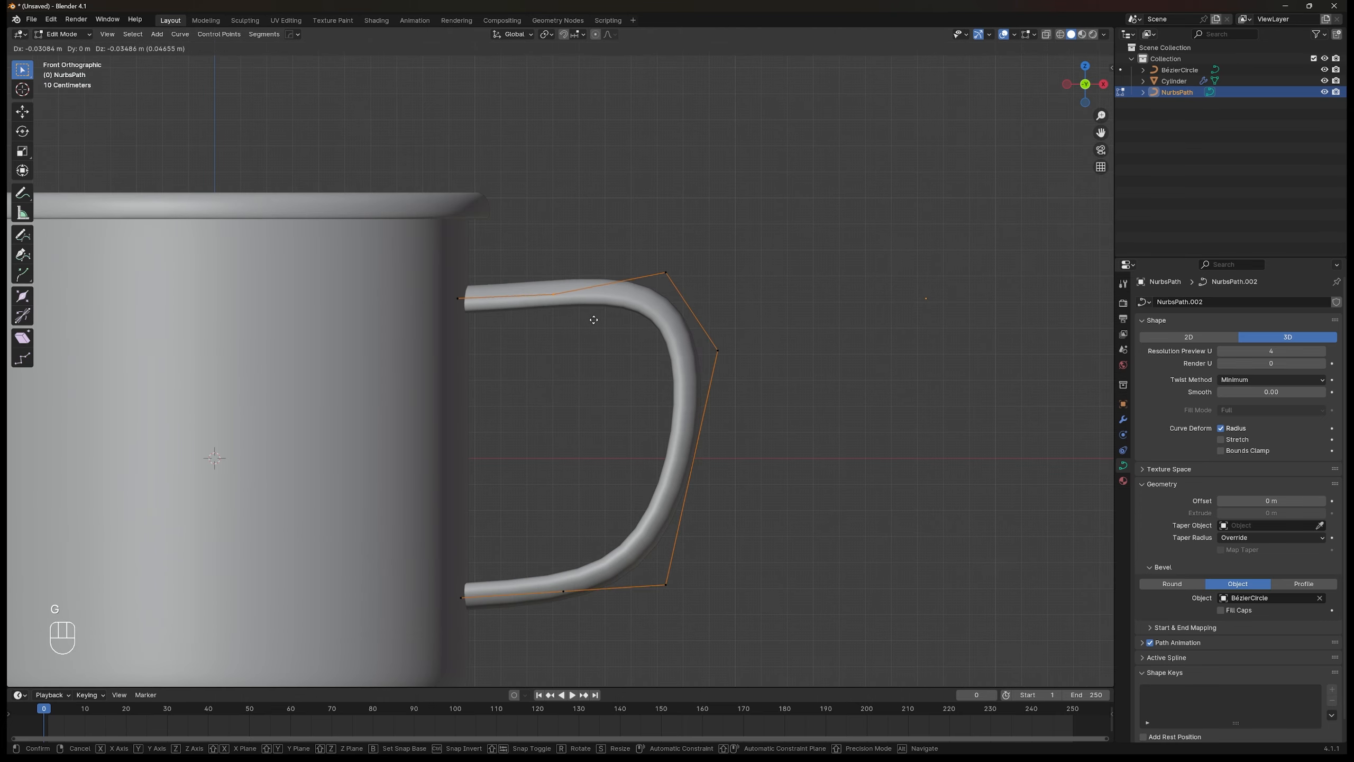
pyautogui.click(594, 315)
# Step: Rotate and slightly move the control points of the lower arm so it slopes down toward the cup
pyautogui.keyDown('shift'); pyautogui.moveTo(597, 417); pyautogui.dragTo(597, 311, button='middle'); pyautogui.keyUp('shift')
pyautogui.moveTo(426, 427); pyautogui.dragTo(710, 551)
pyautogui.press('r')
pyautogui.press('g')
pyautogui.click(734, 300)
pyautogui.scroll(-5, 618, 395)
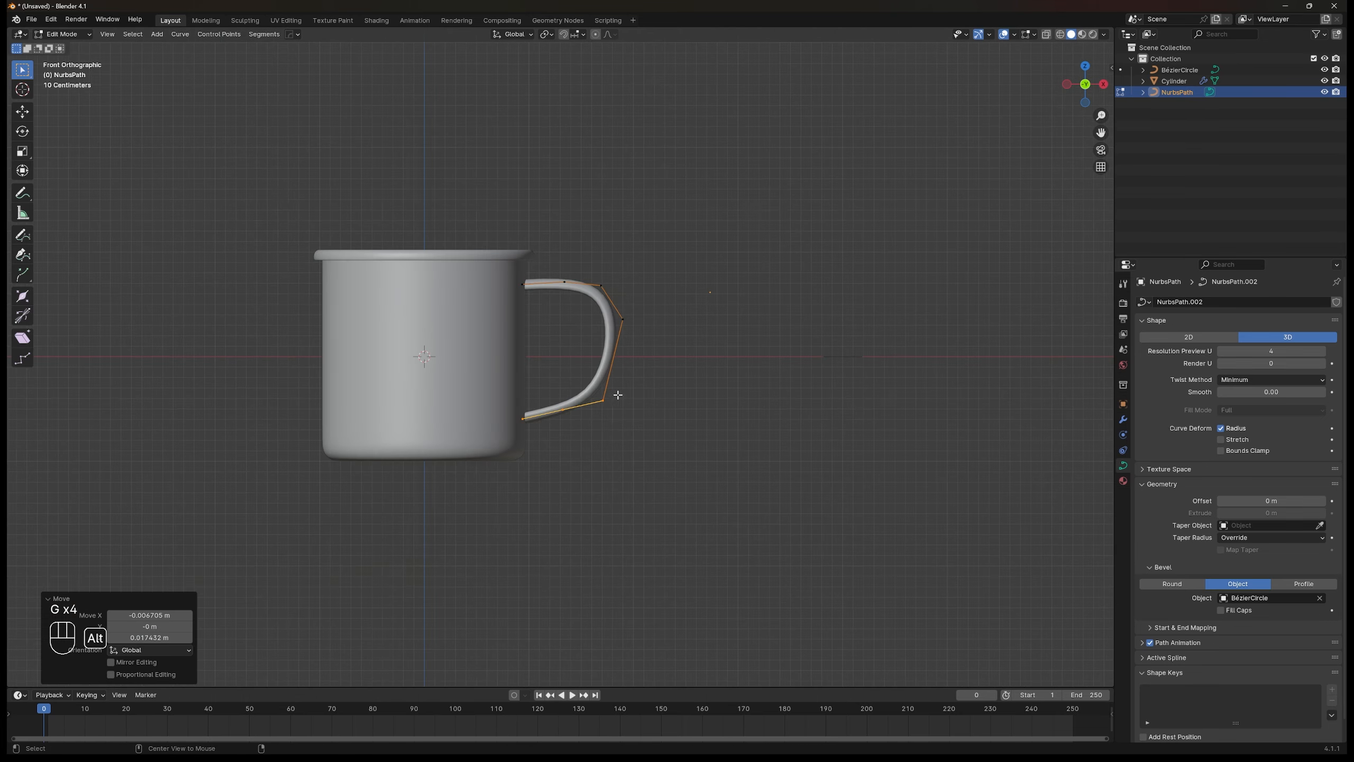
# Step: Adjust the handle's thickness by applying Shrink/Fatten to all control points, and finish editing the curve
pyautogui.moveTo(618, 394); pyautogui.dragTo(659, 339, button='middle')
pyautogui.press('a')
pyautogui.hotkey('alt', 's')
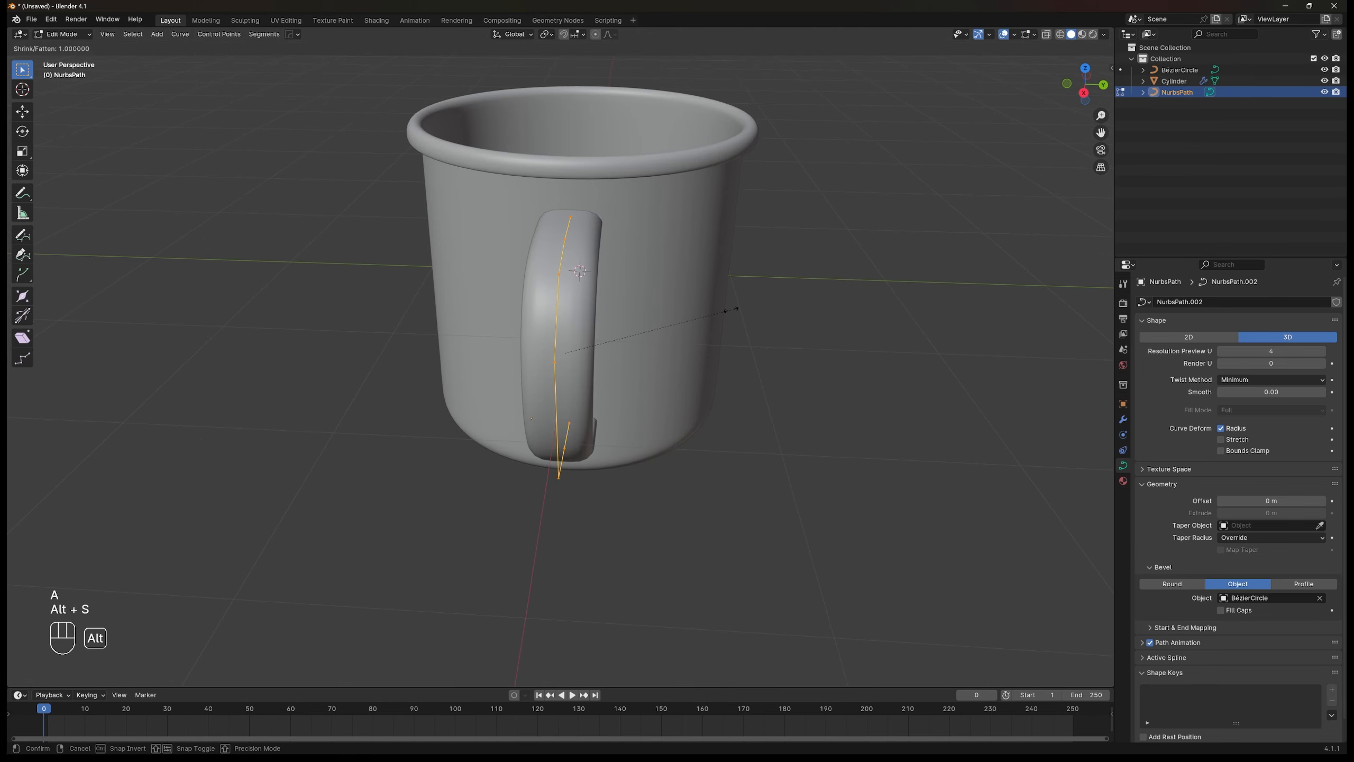
pyautogui.click(713, 310)
pyautogui.press('KP_1')
pyautogui.press('Tab')
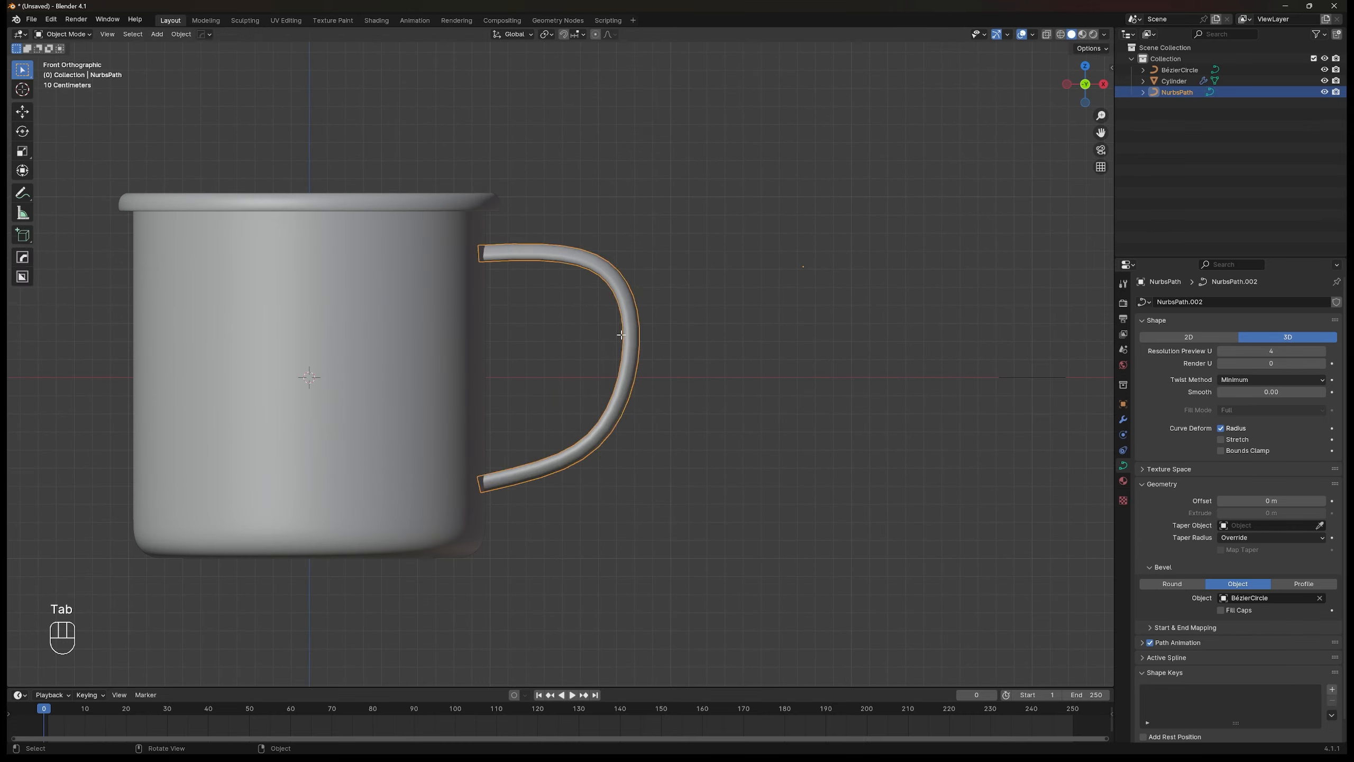
# Step: Reposition the handle's control points slightly to refine its outer bend
pyautogui.scroll(2, 774, 388)
pyautogui.press('Tab')
pyautogui.press('g')
pyautogui.click(668, 387)
pyautogui.moveTo(422, 427); pyautogui.dragTo(741, 597)
pyautogui.press('Tab')
pyautogui.moveTo(656, 379); pyautogui.dragTo(581, 254, button='middle')
pyautogui.scroll(3, 581, 254)
# Step: Nudge the handle's upper end point beside the cup wall
pyautogui.press('Tab')
pyautogui.moveTo(401, 113); pyautogui.dragTo(444, 149)
pyautogui.press('g')
pyautogui.click(453, 152)
pyautogui.scroll(-1, 574, 211)
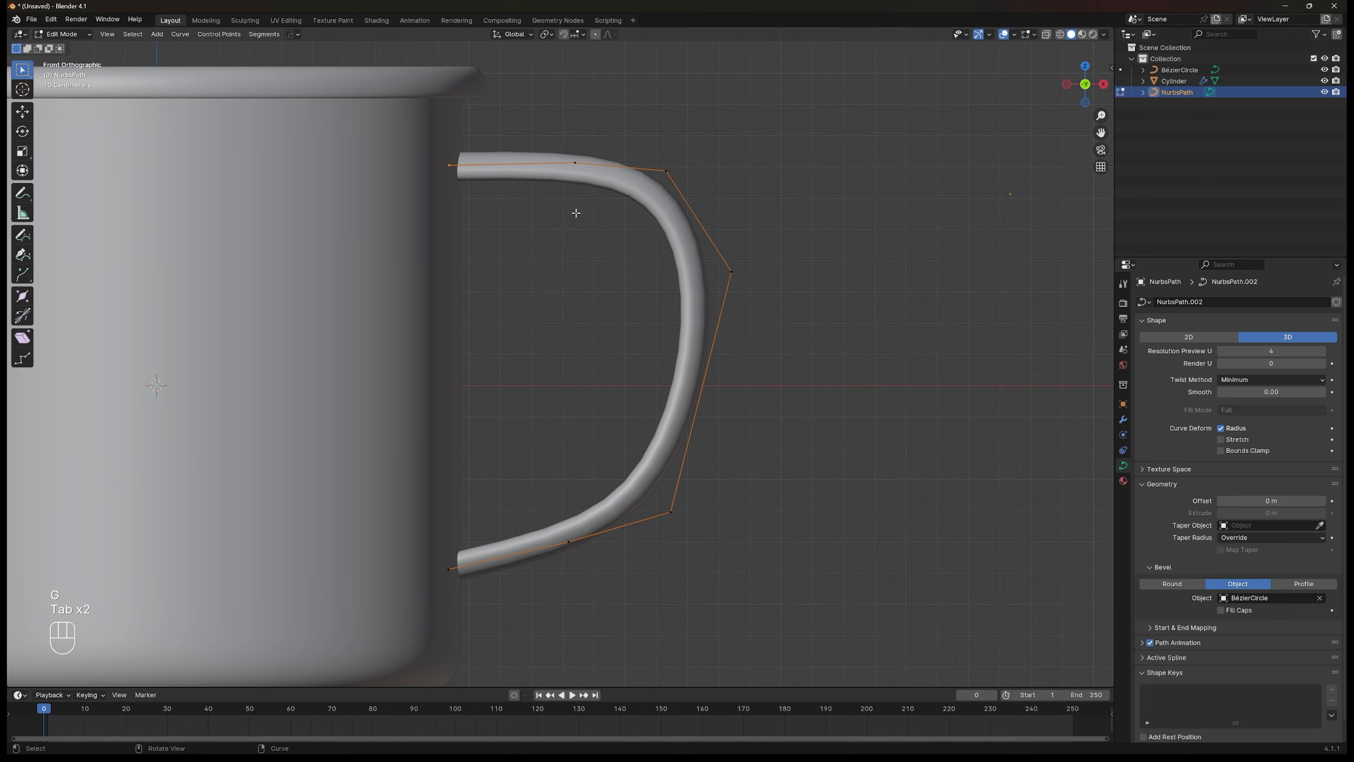
# Step: Shift all of the handle curve's points together to reposition it against the cup
pyautogui.press('a')
pyautogui.press('g')
pyautogui.click(614, 245)
# Step: Nudge the handle's lower end point to line it up with the cup wall, and finish editing the curve
pyautogui.keyDown('shift'); pyautogui.moveTo(499, 451); pyautogui.dragTo(505, 305, button='middle'); pyautogui.keyUp('shift')
pyautogui.scroll(2, 505, 305)
pyautogui.moveTo(408, 424); pyautogui.dragTo(458, 475)
pyautogui.press('g')
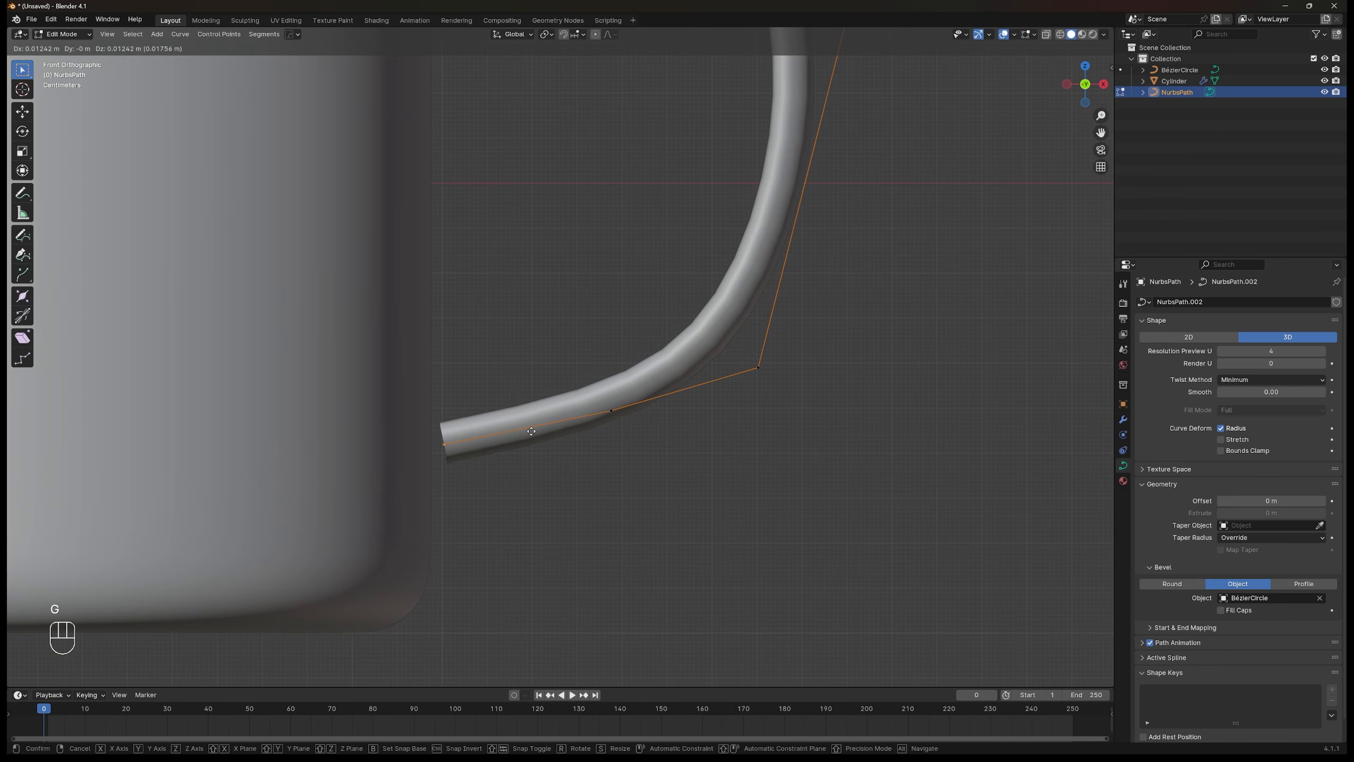
pyautogui.click(453, 441)
pyautogui.keyDown('shift'); pyautogui.moveTo(463, 160); pyautogui.dragTo(496, 366, button='middle'); pyautogui.keyUp('shift')
pyautogui.press('Tab')
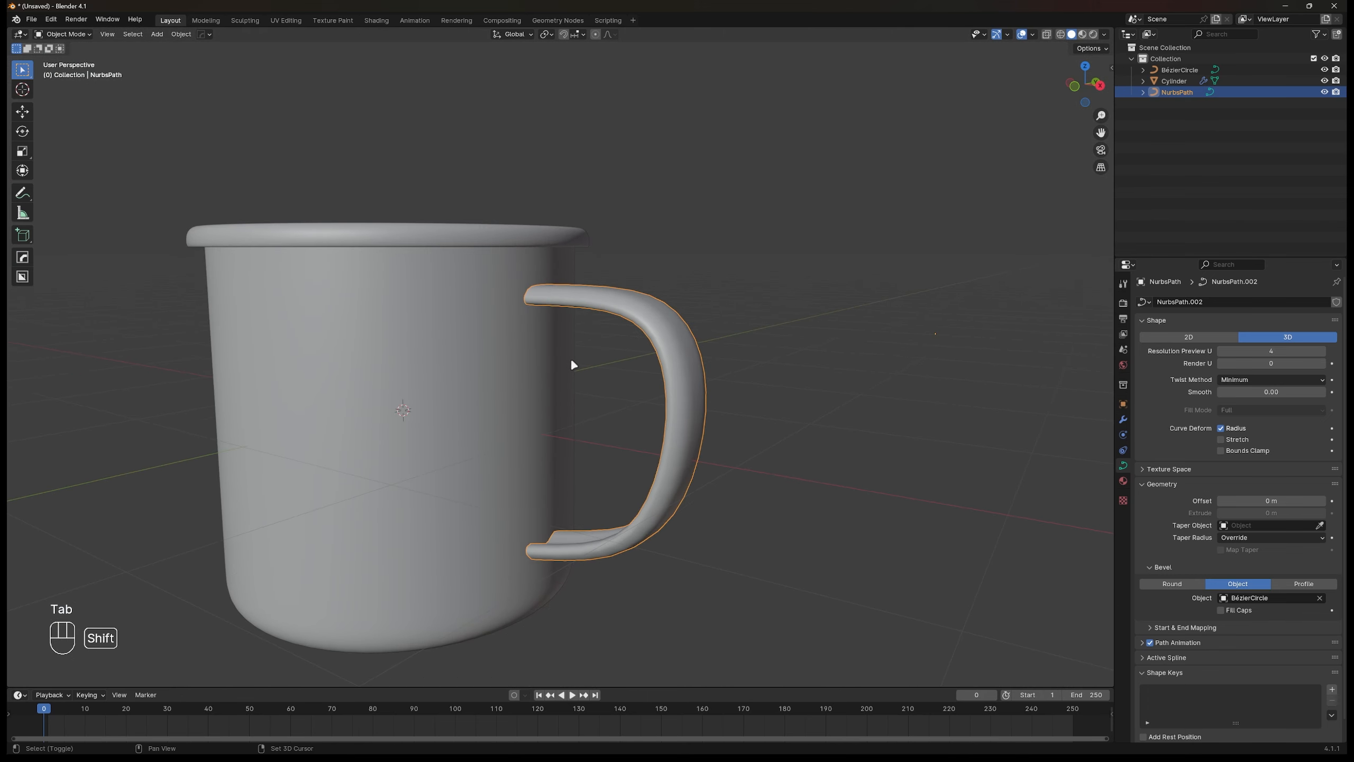
# Step: Duplicate the handle curve in place, convert the duplicate to a mesh, and open it for editing
pyautogui.hotkey('shift', 'd')
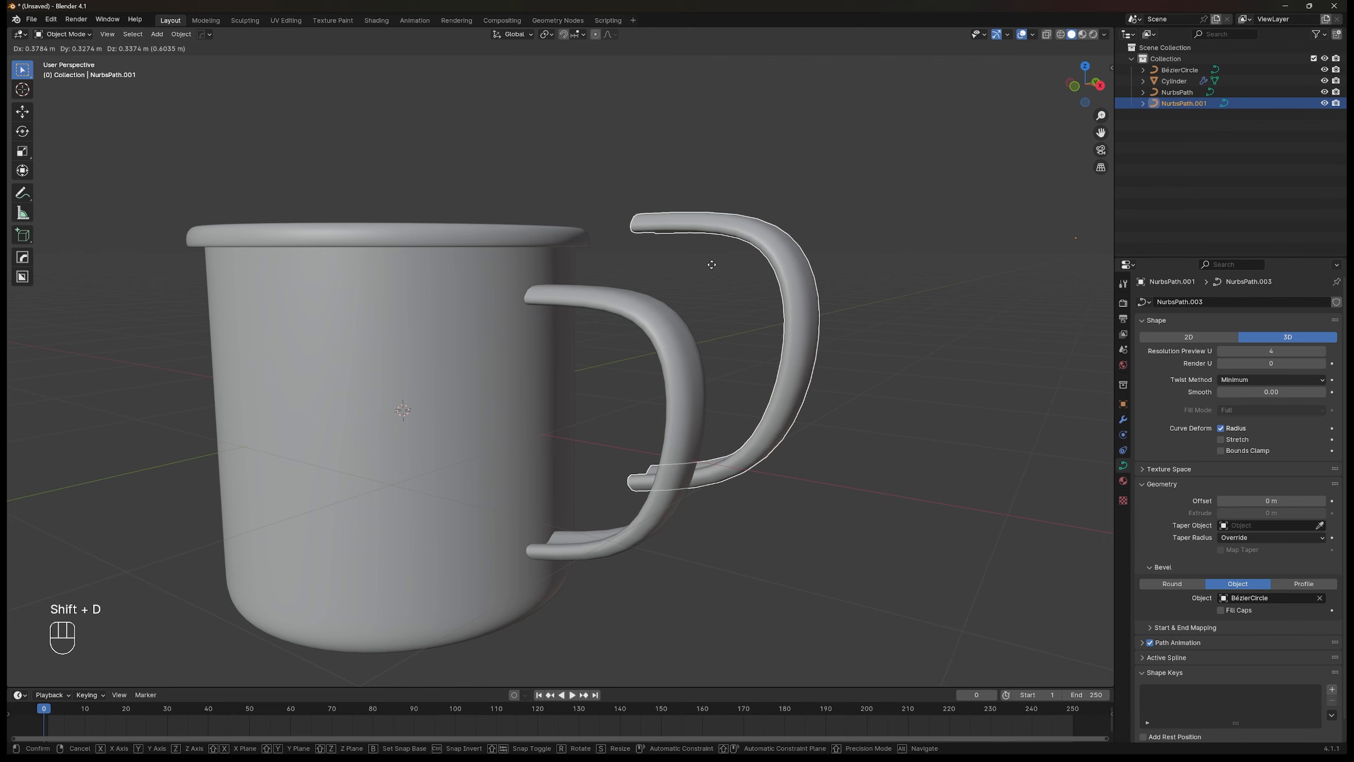
pyautogui.rightClick(712, 264)
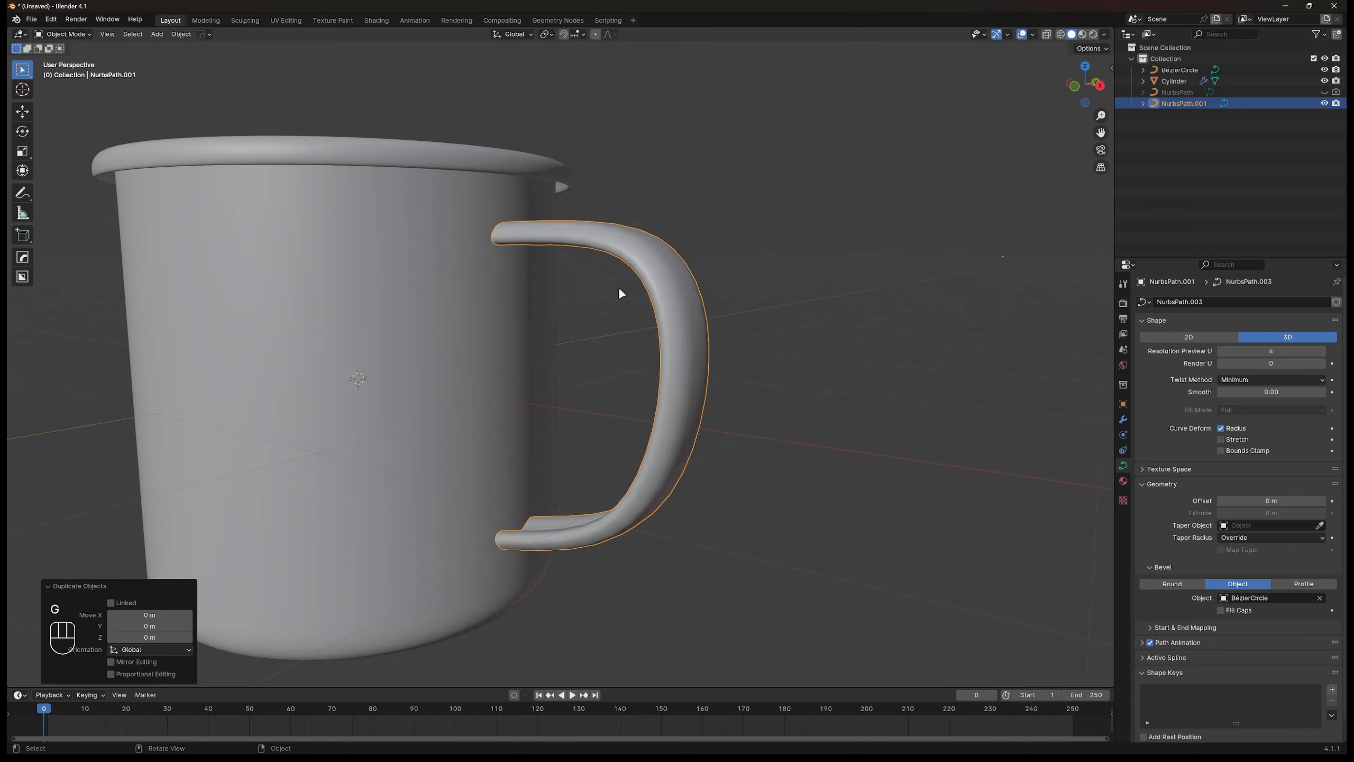
pyautogui.press('Tab')
pyautogui.press('Tab')
pyautogui.rightClick(662, 286)
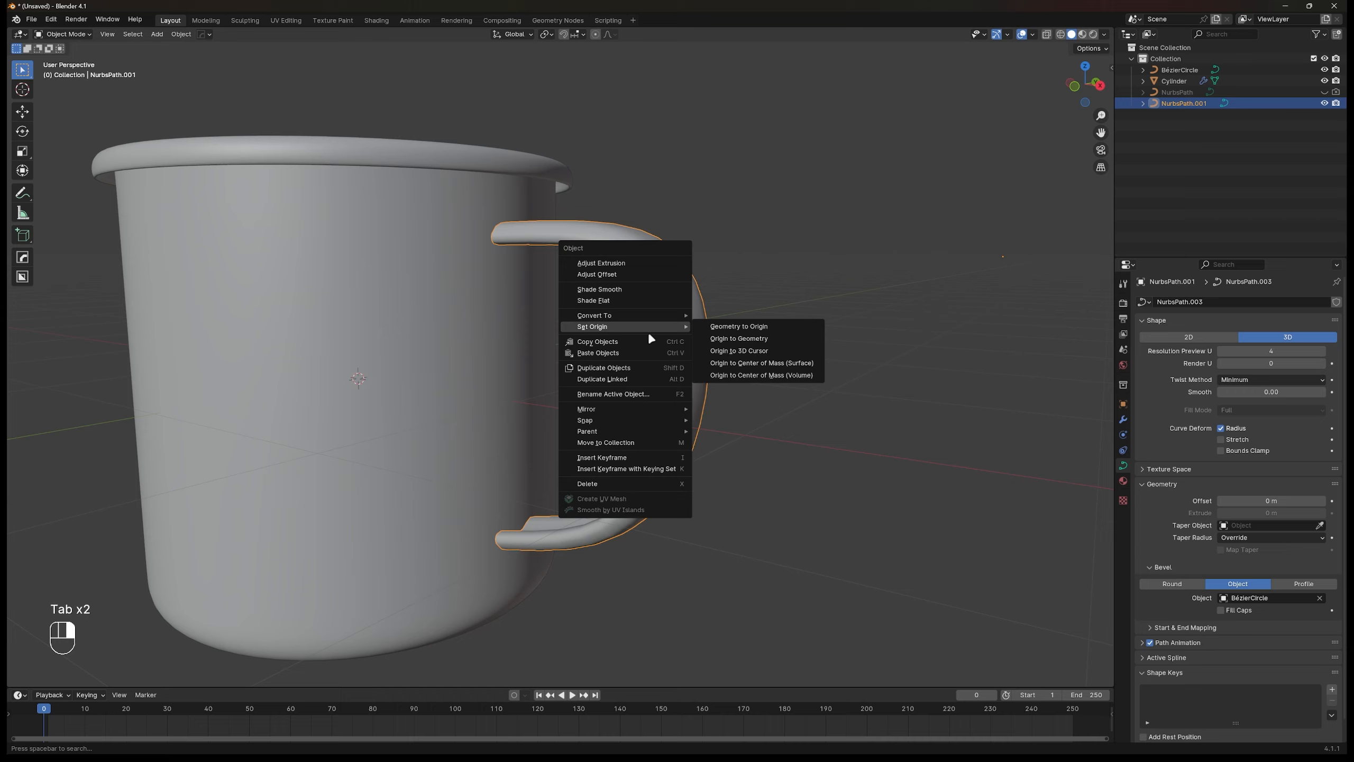
pyautogui.moveTo(649, 315)
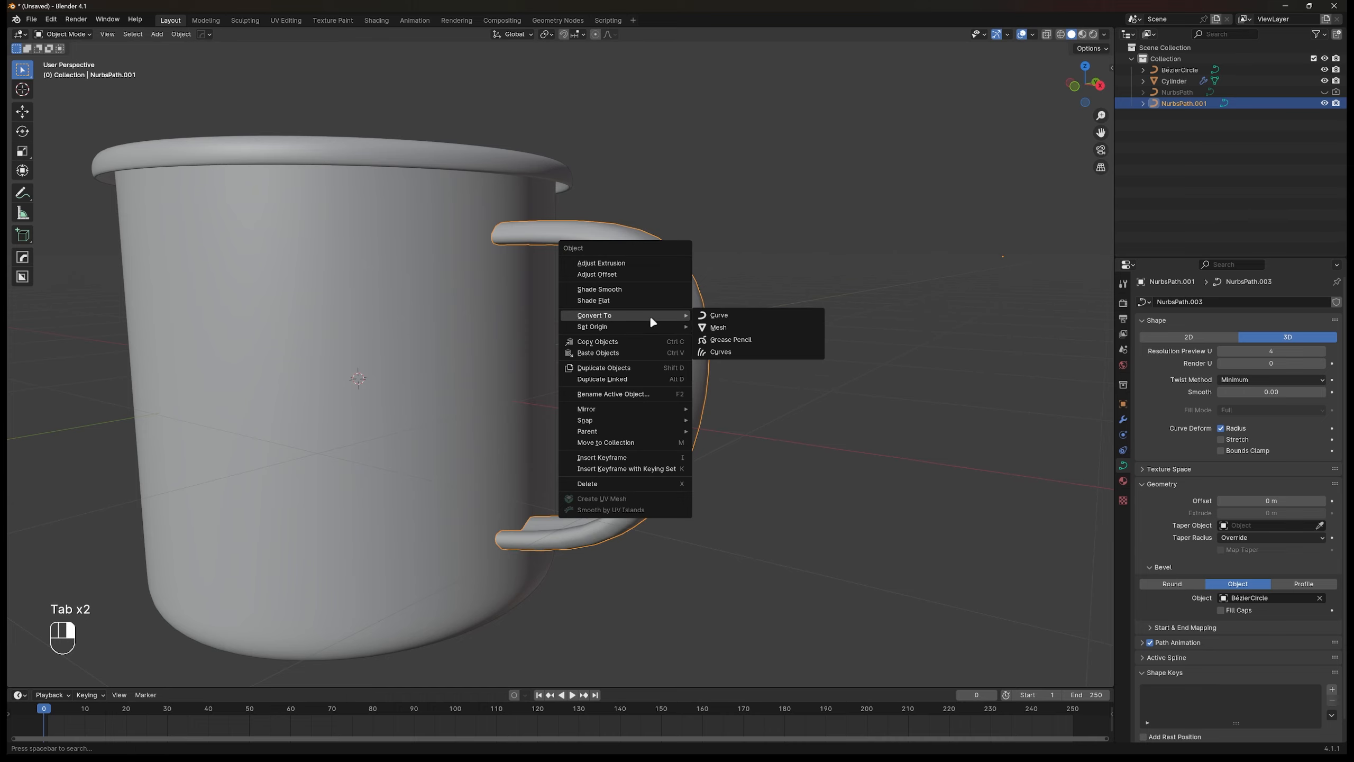
pyautogui.click(715, 330)
pyautogui.press('Tab')
pyautogui.moveTo(714, 333); pyautogui.dragTo(549, 347, button='middle')
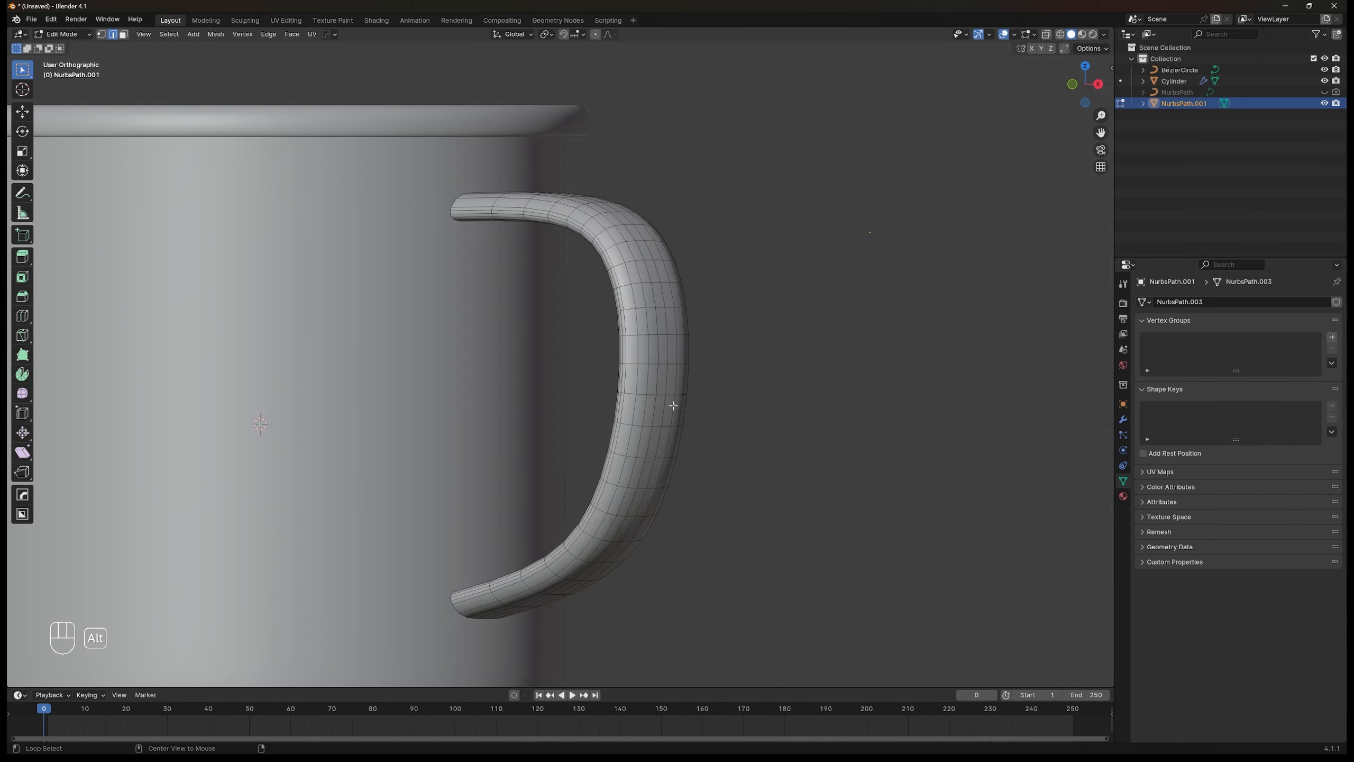
# Step: Select the edge loop at the handle's lower end and shear it by -0.205 to make it vertical
pyautogui.keyDown('alt'); pyautogui.moveTo(674, 405); pyautogui.dragTo(574, 332, button='middle'); pyautogui.keyUp('alt')
pyautogui.scroll(5, 463, 340)
pyautogui.keyDown('alt'); pyautogui.click(426, 317); pyautogui.keyUp('alt')
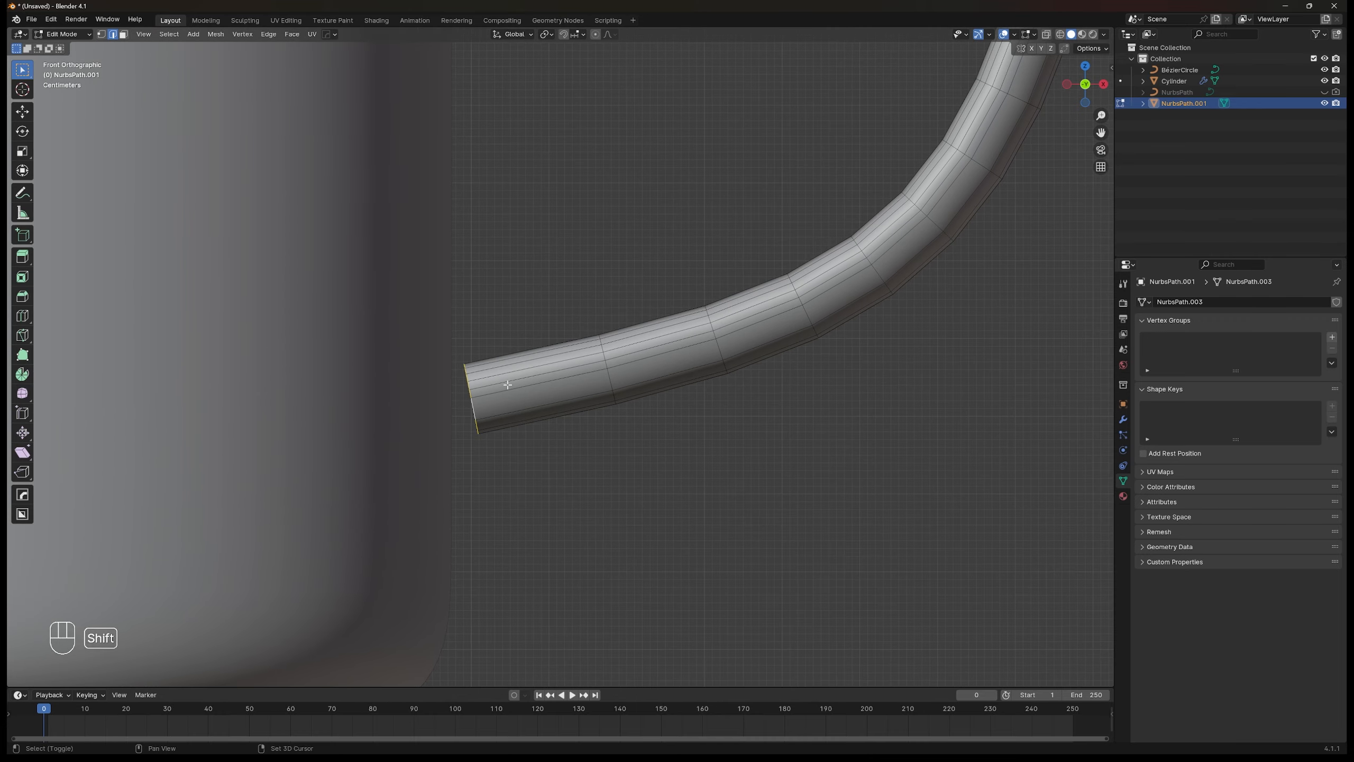
pyautogui.scroll(2, 507, 385)
pyautogui.hotkey('shift', 'ctrl', 'alt', 's')
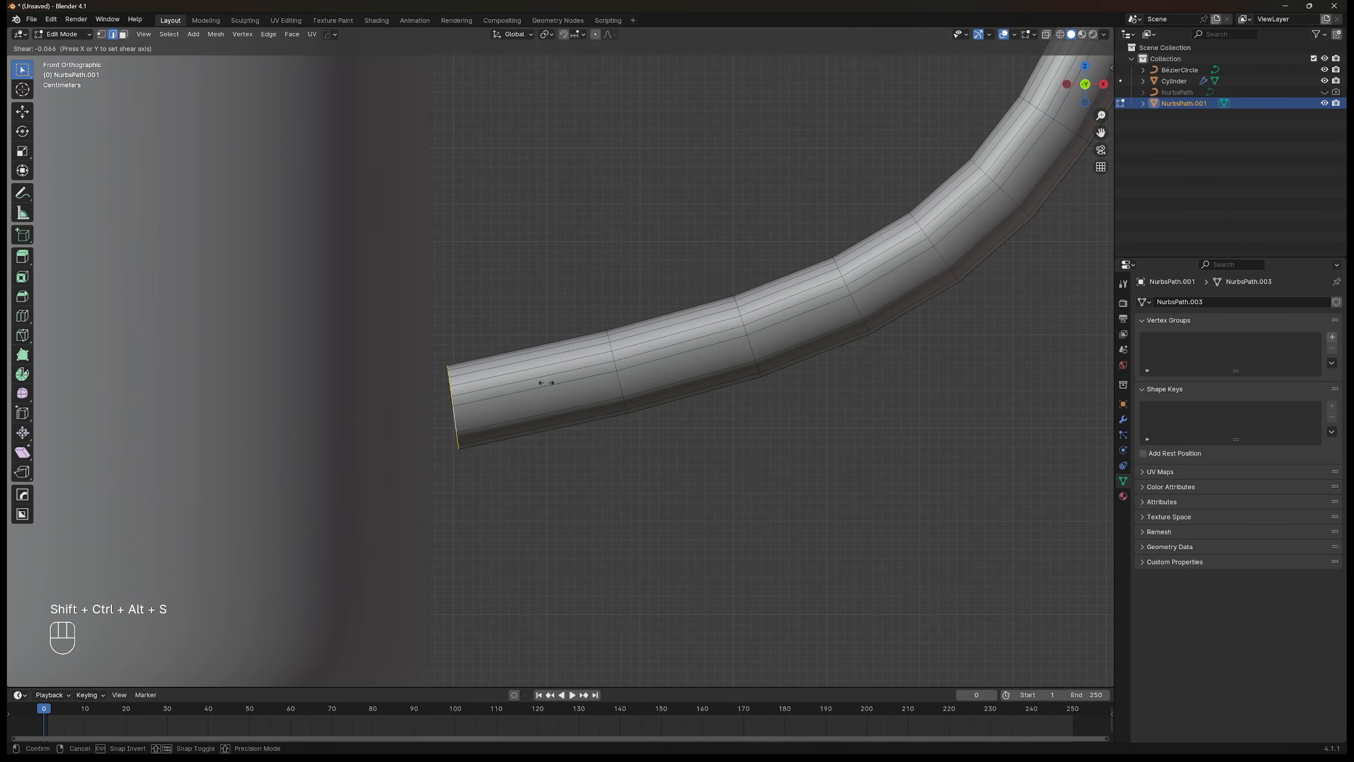
pyautogui.click(621, 398)
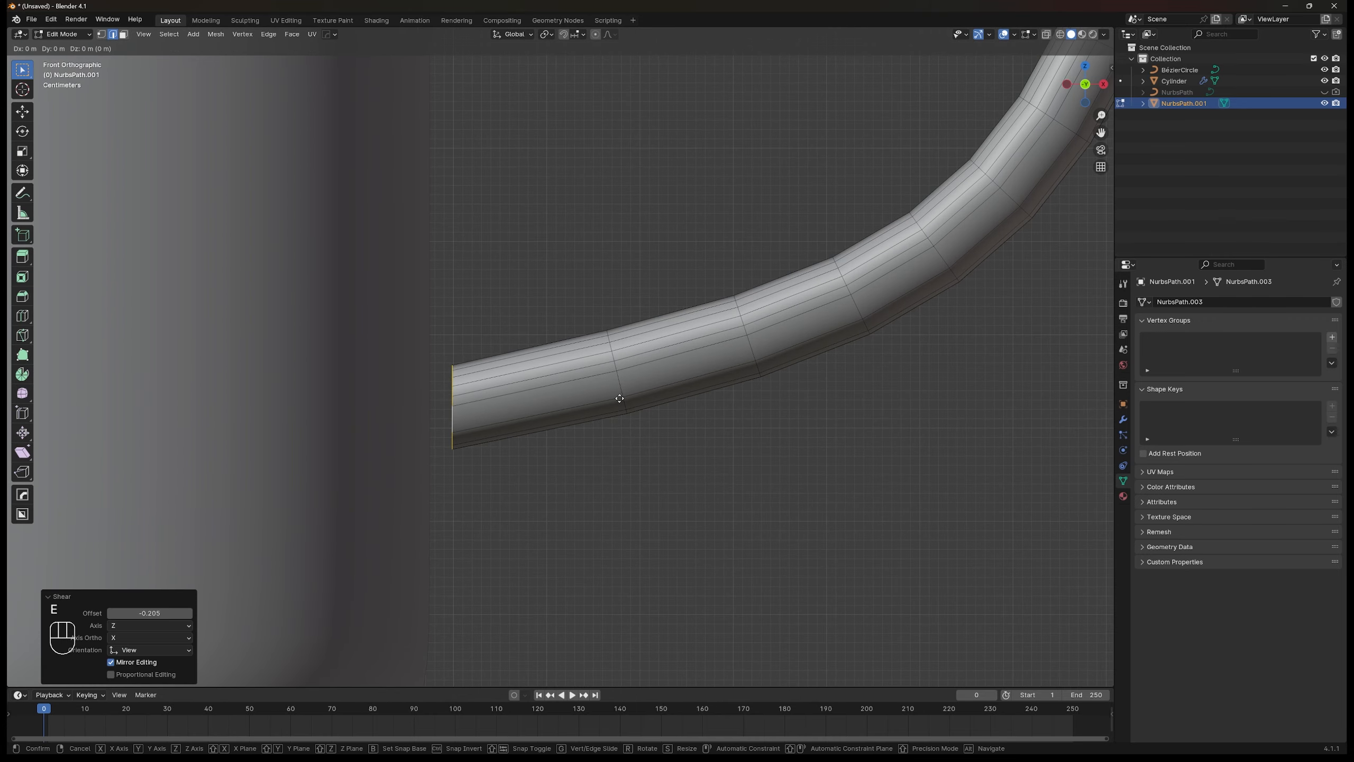
# Step: Extrude the lower end loop about 0.026 m along X toward the cup
pyautogui.press('e')
pyautogui.press('x')
pyautogui.click(596, 396)
# Step: Flare the extruded loop by scaling it up to about 1.29, and move it about 0.009 m up along Z
pyautogui.moveTo(595, 397); pyautogui.dragTo(469, 399, button='middle')
pyautogui.hotkey('alt', 'z')
pyautogui.press('s')
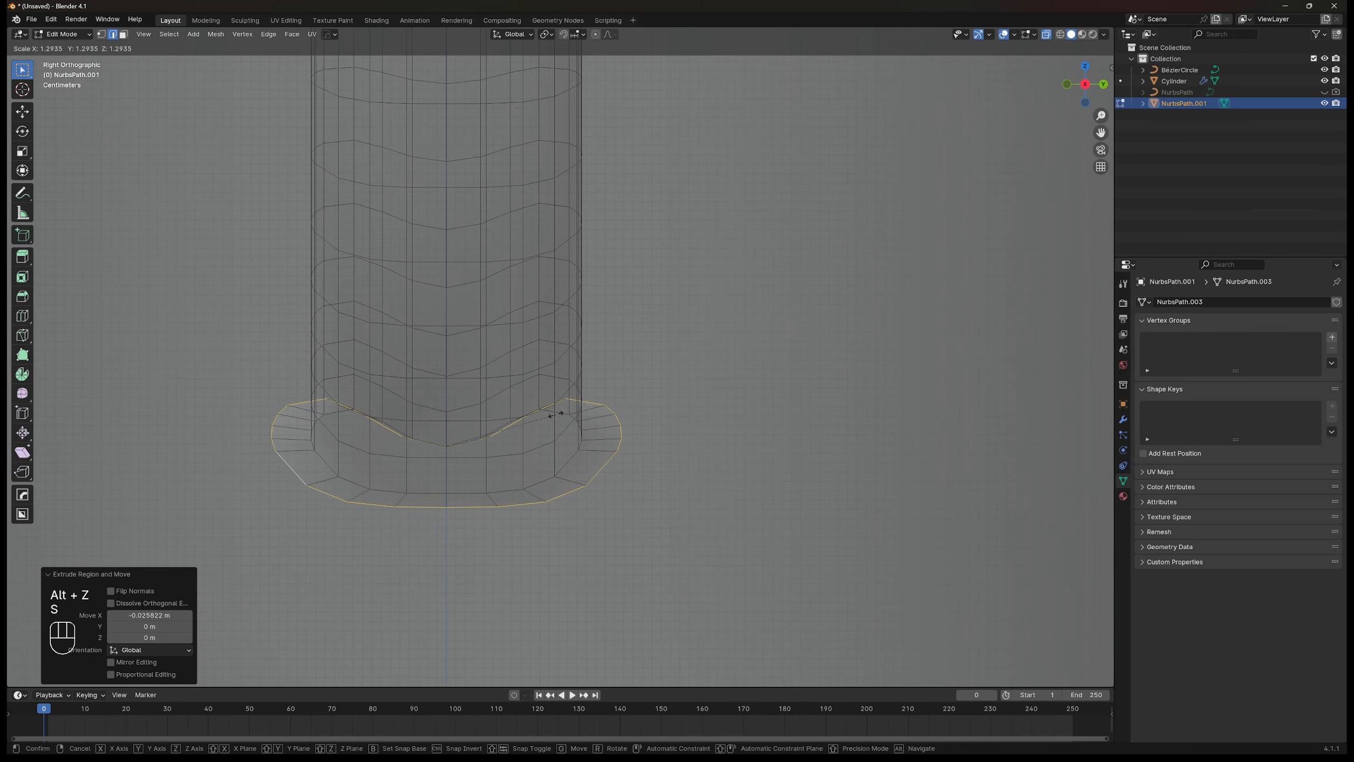
pyautogui.click(553, 415)
pyautogui.press('g')
pyautogui.click(439, 421)
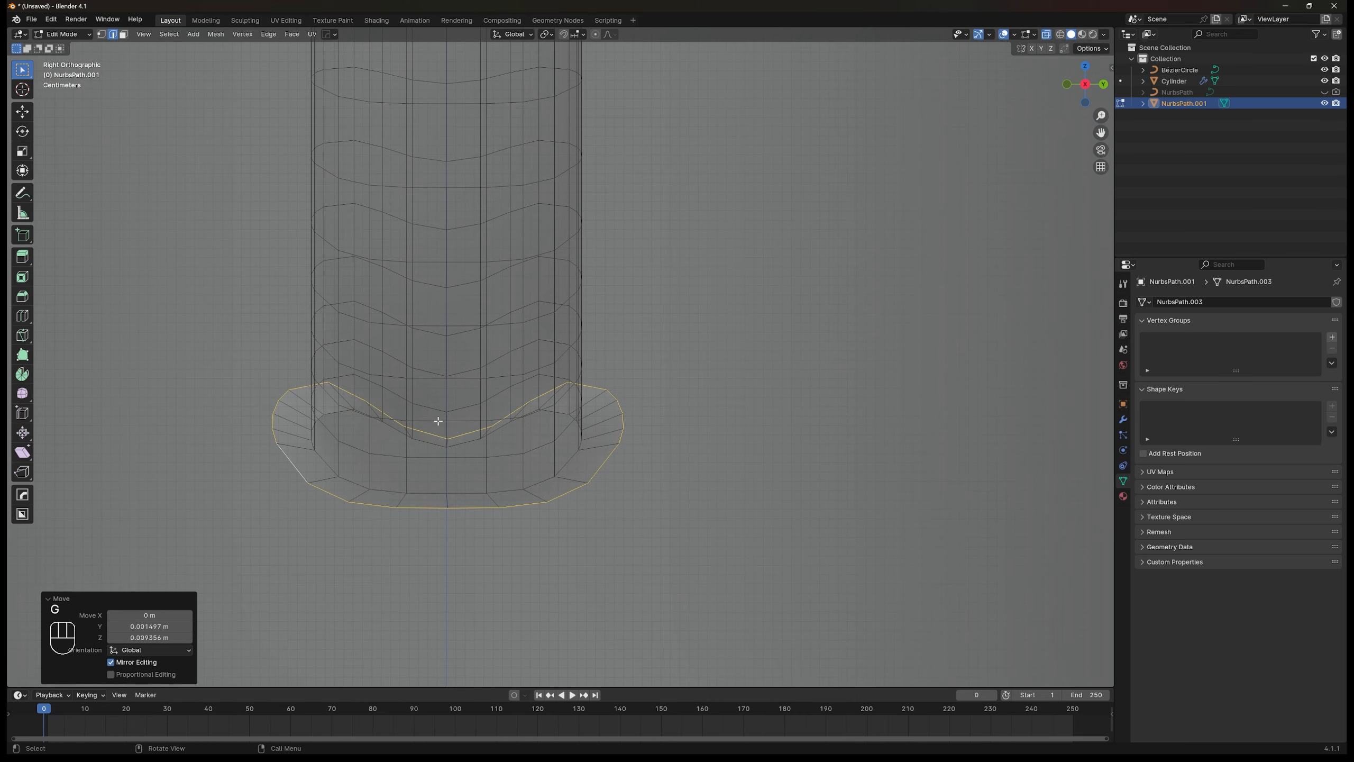
# Step: Smooth the flared end loop of the handle with the Smooth tool
pyautogui.click(22, 396)
pyautogui.moveTo(448, 432); pyautogui.dragTo(507, 293)
pyautogui.press('Tab')
pyautogui.press('Tab')
# Step: Scale the flared loop at the handle's upper end to 1.368 along Z
pyautogui.press('Tab')
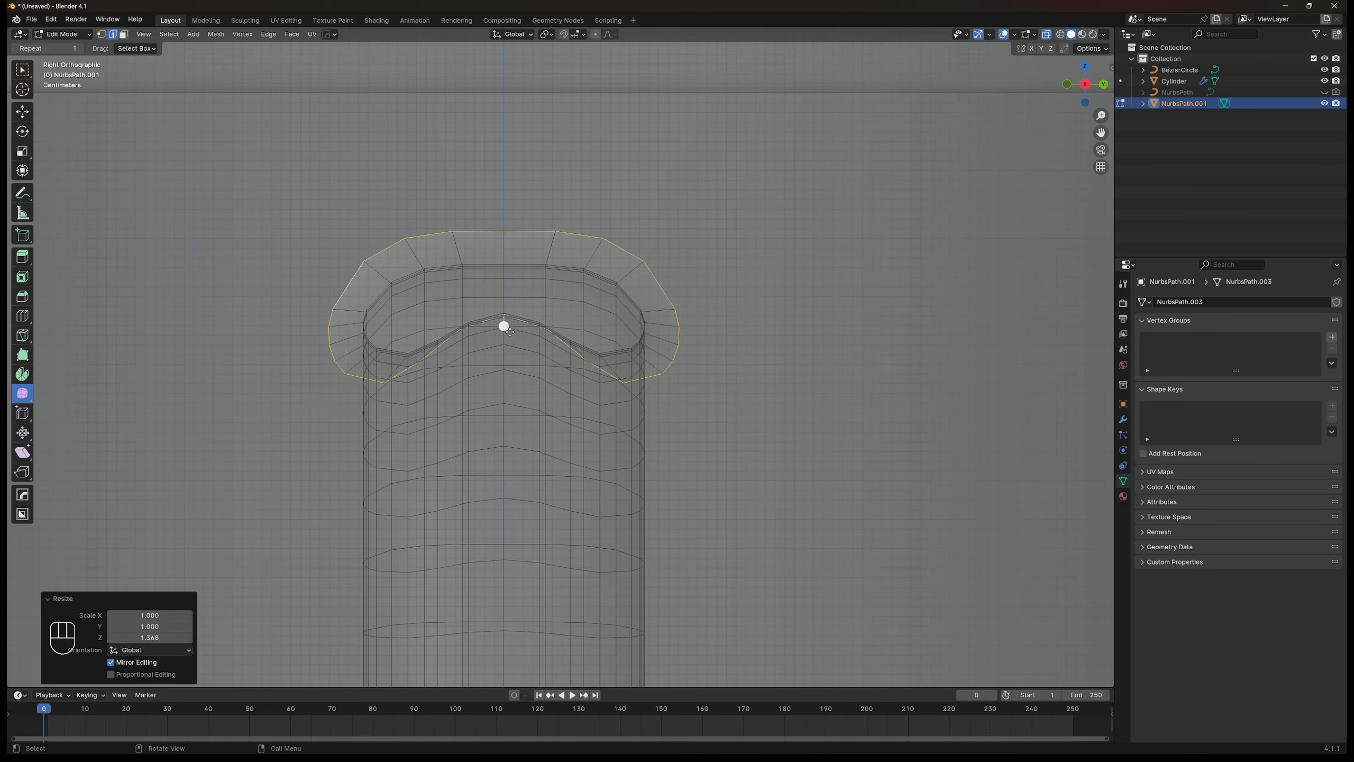
pyautogui.press('s')
pyautogui.press('z')
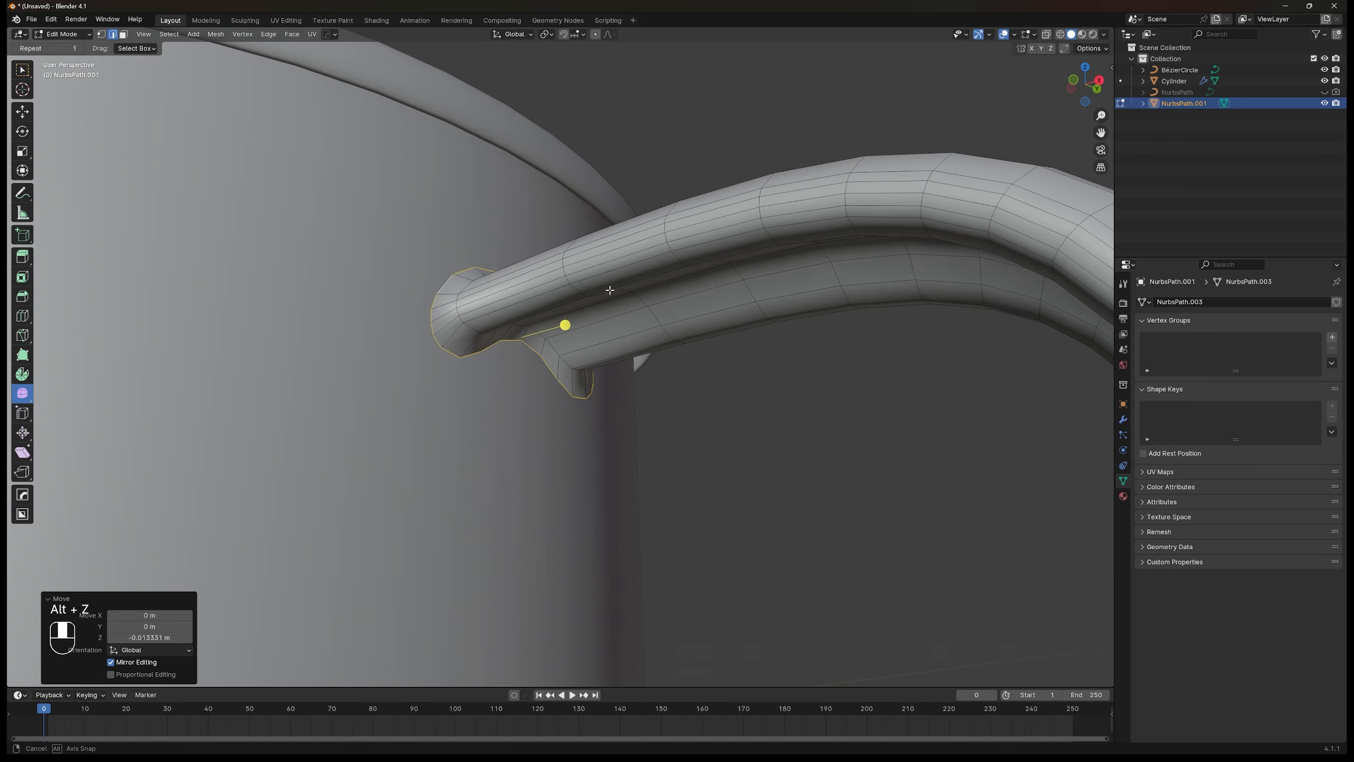
# Step: Set the handle mesh's origin to its geometry and reselect the handle
pyautogui.hotkey('shift', 's')
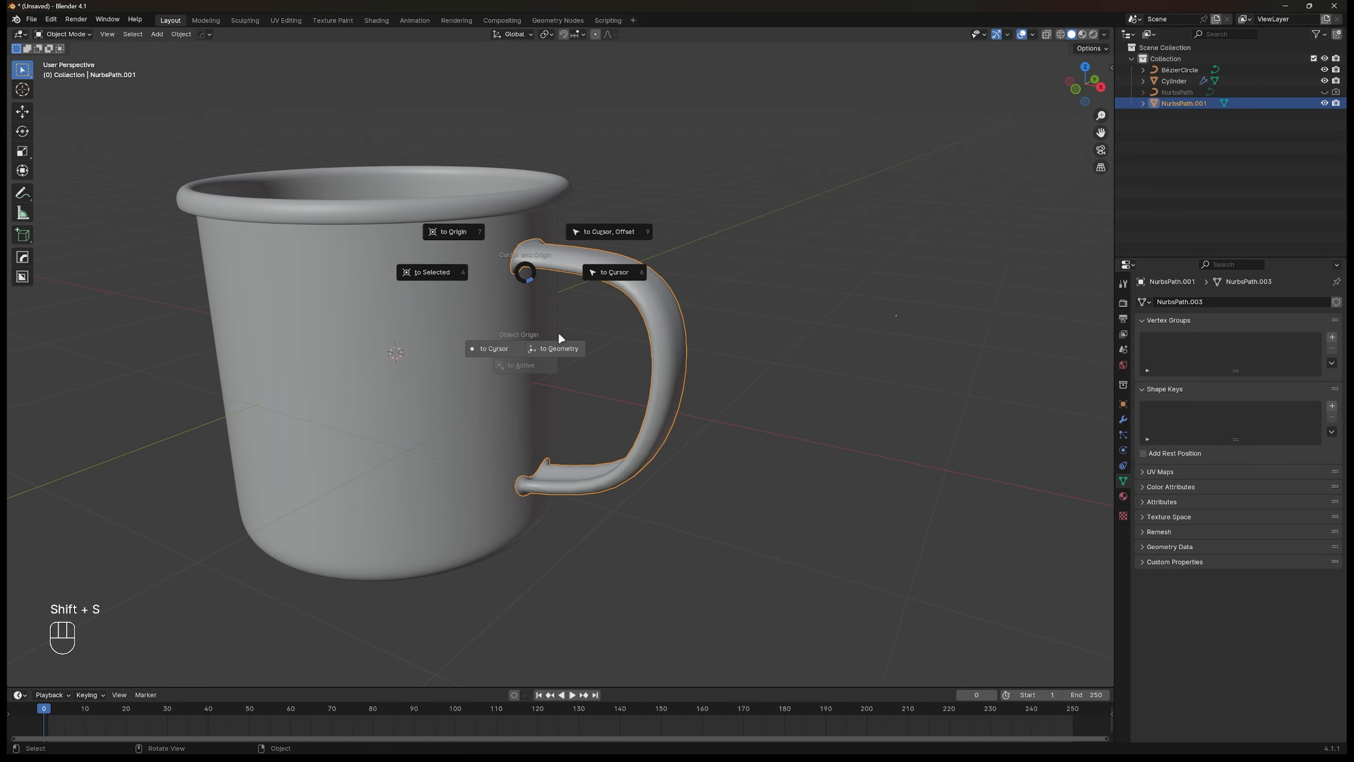
pyautogui.click(563, 348)
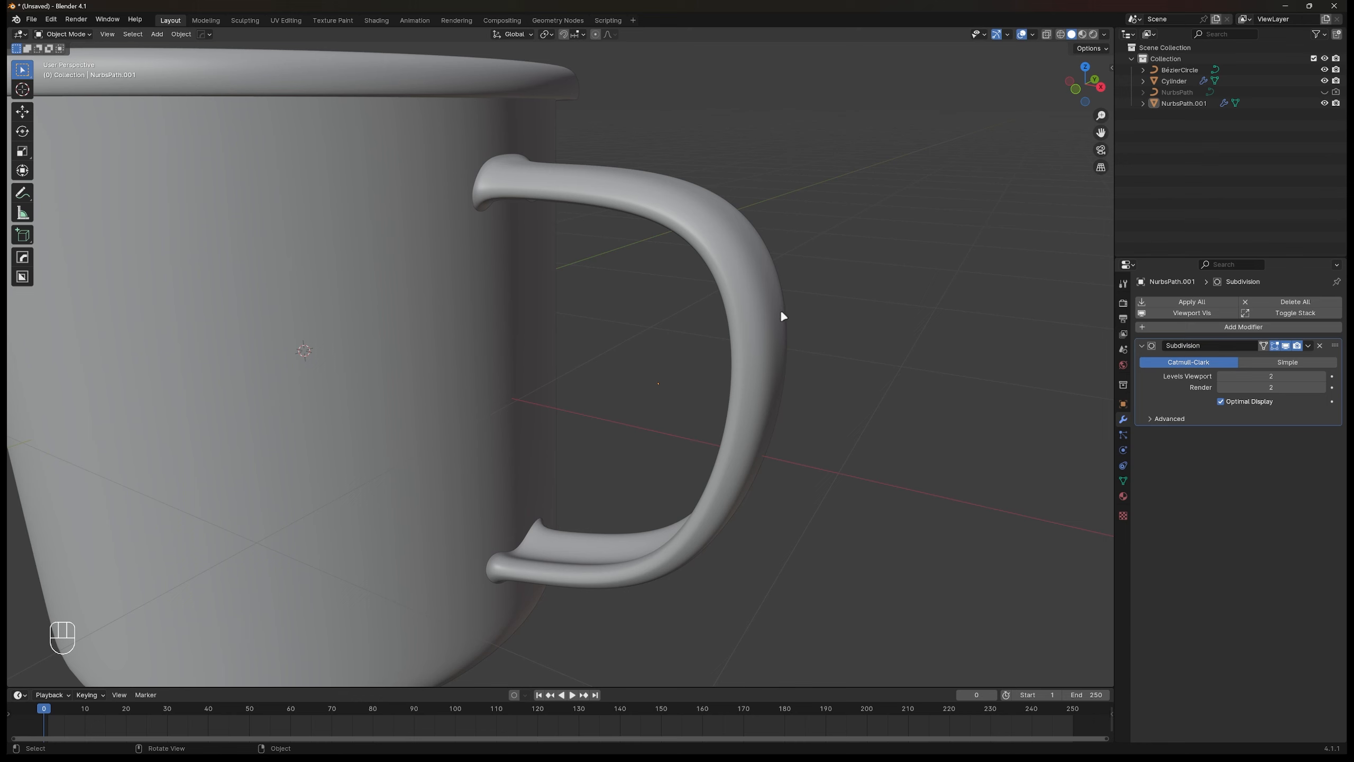
pyautogui.click(782, 314)
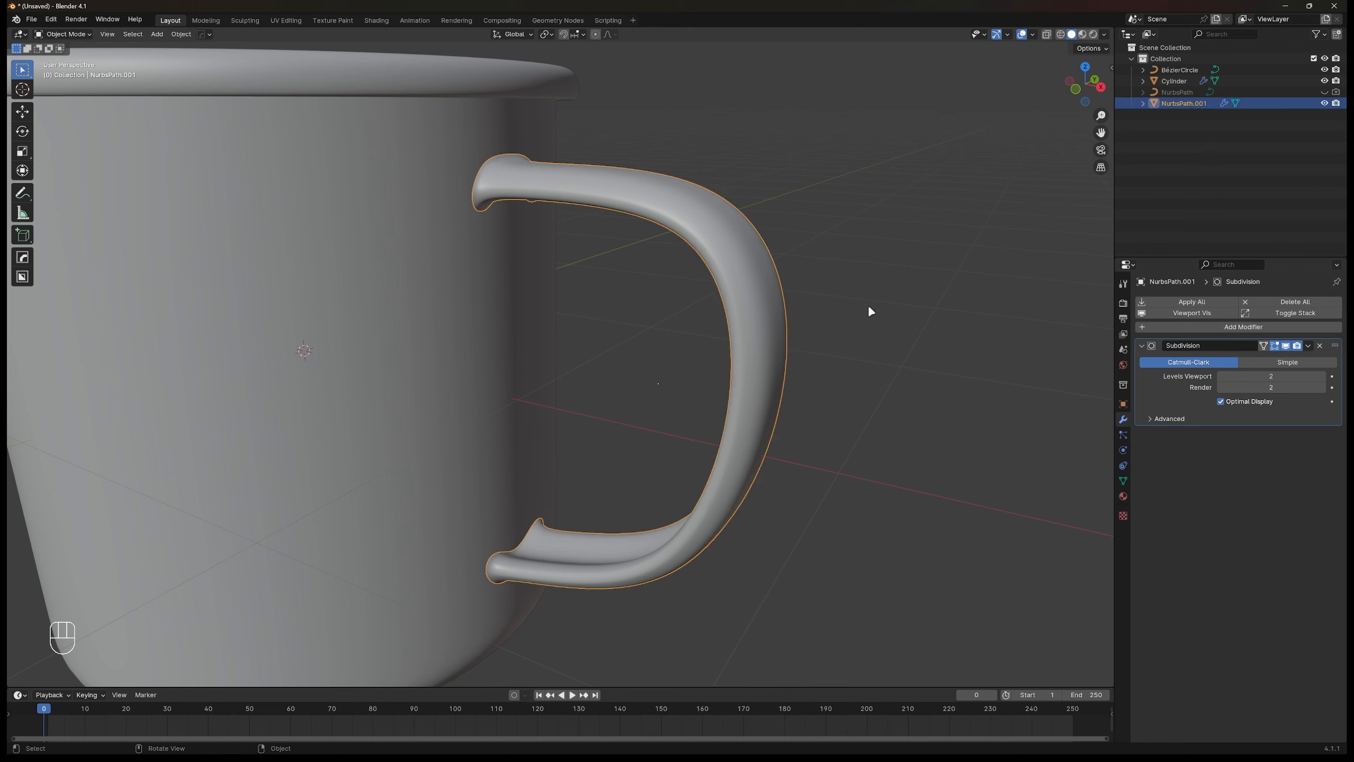